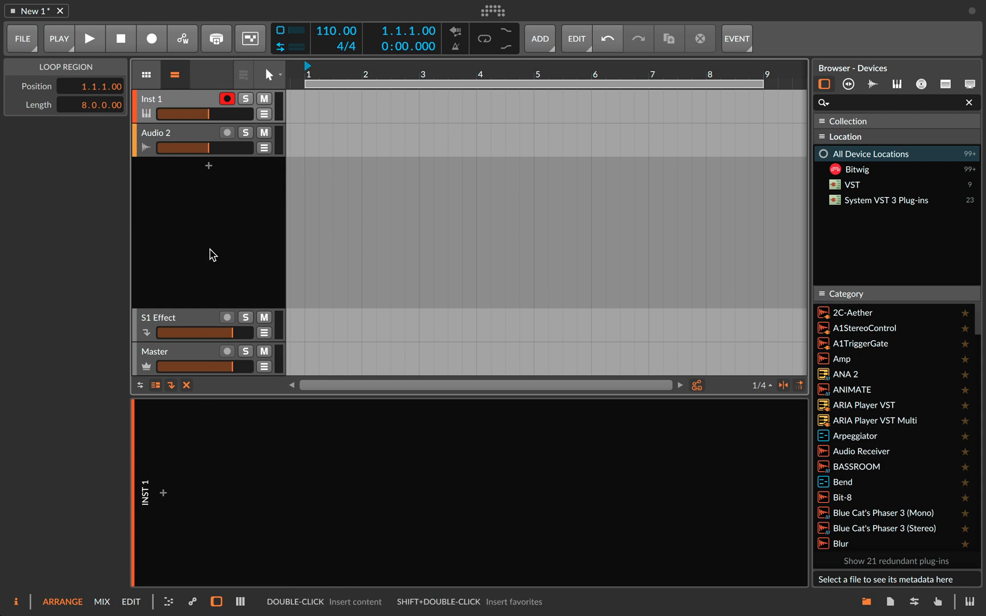
- Toggle the clip launcher and arranger timeline on and off, finishing with only the arranger timeline shown
{"action": "left_click", "coordinate": [145, 77]}
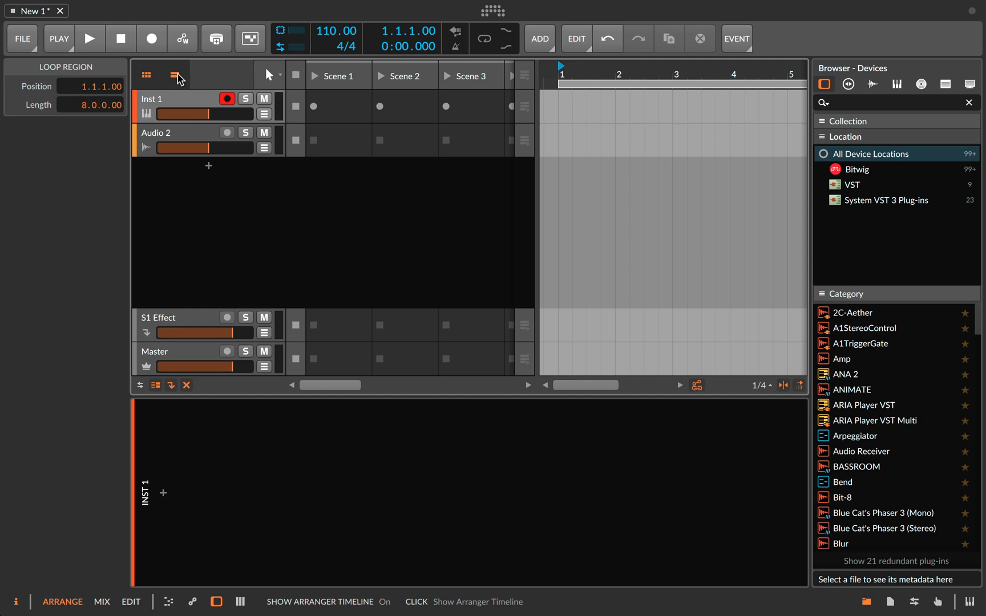
{"action": "left_click", "coordinate": [175, 75]}
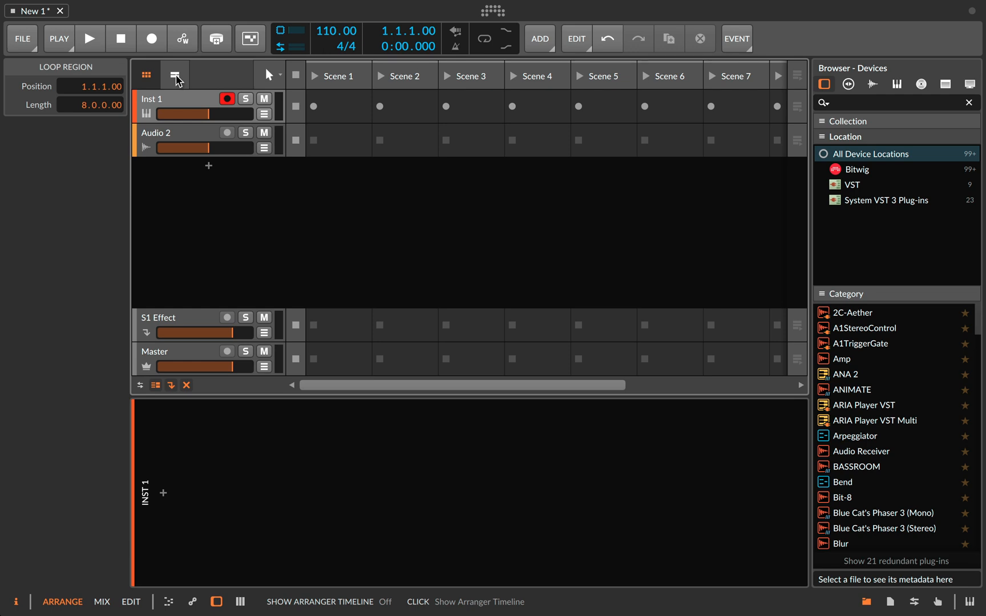
{"action": "left_click", "coordinate": [177, 80]}
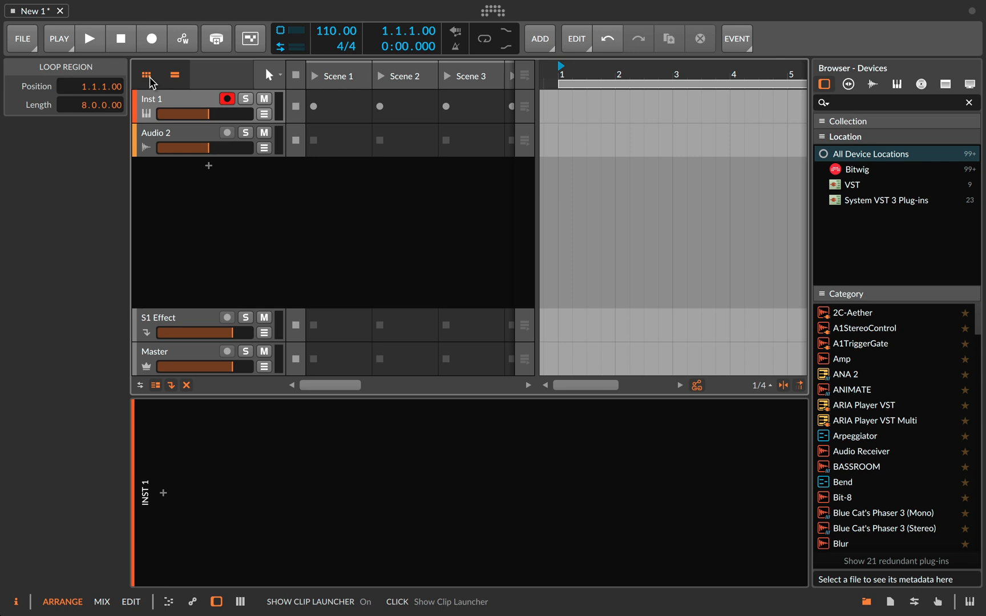
{"action": "left_click", "coordinate": [150, 79]}
{"action": "left_click", "coordinate": [150, 78]}
{"action": "left_click", "coordinate": [150, 79]}
{"action": "left_click", "coordinate": [150, 79]}
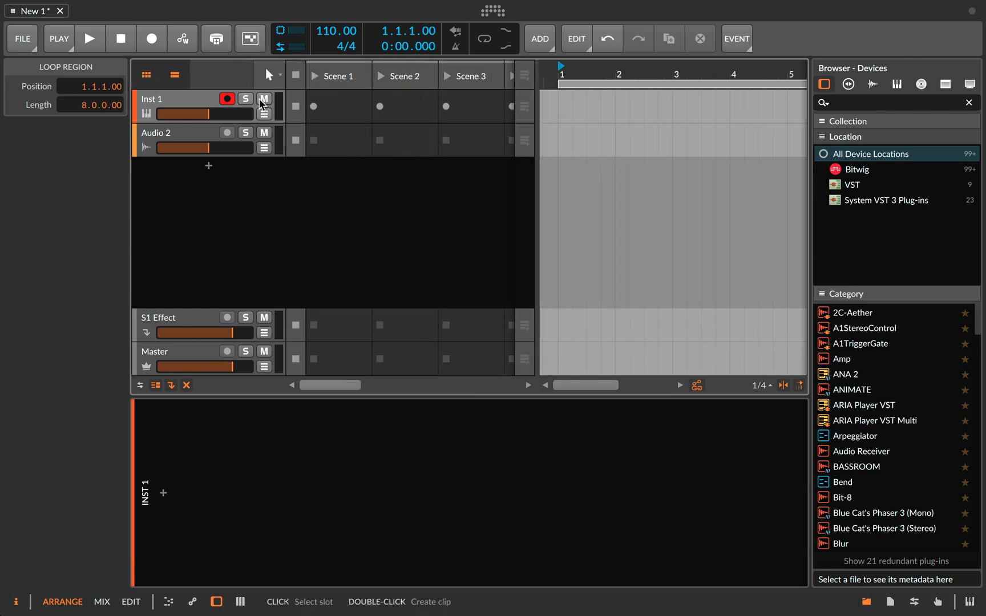
{"action": "left_click", "coordinate": [151, 79]}
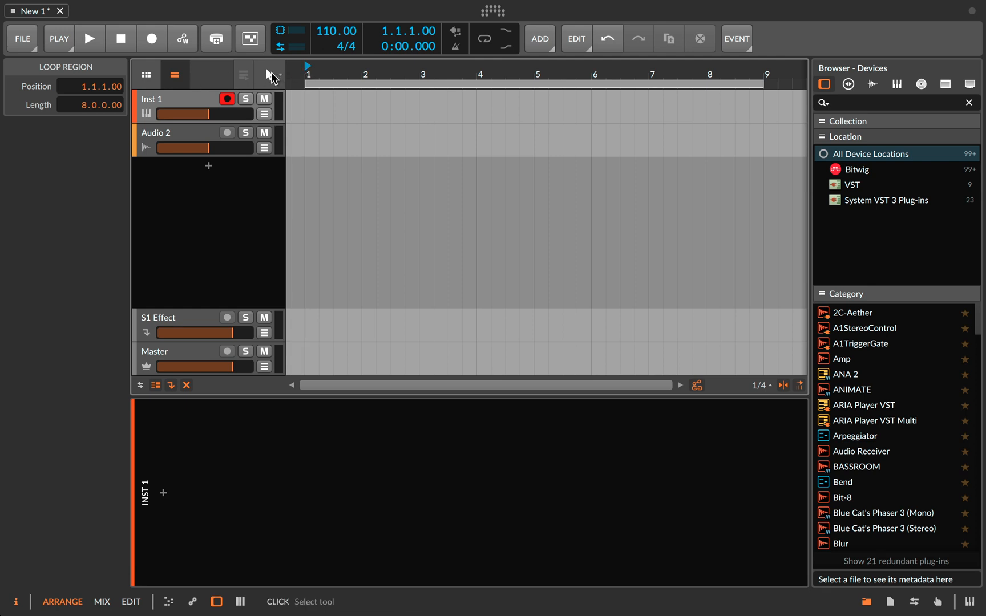
- Examine the list of arranger editing tools, from the Pointer tool to the Knife tool
{"action": "left_click", "coordinate": [267, 77]}
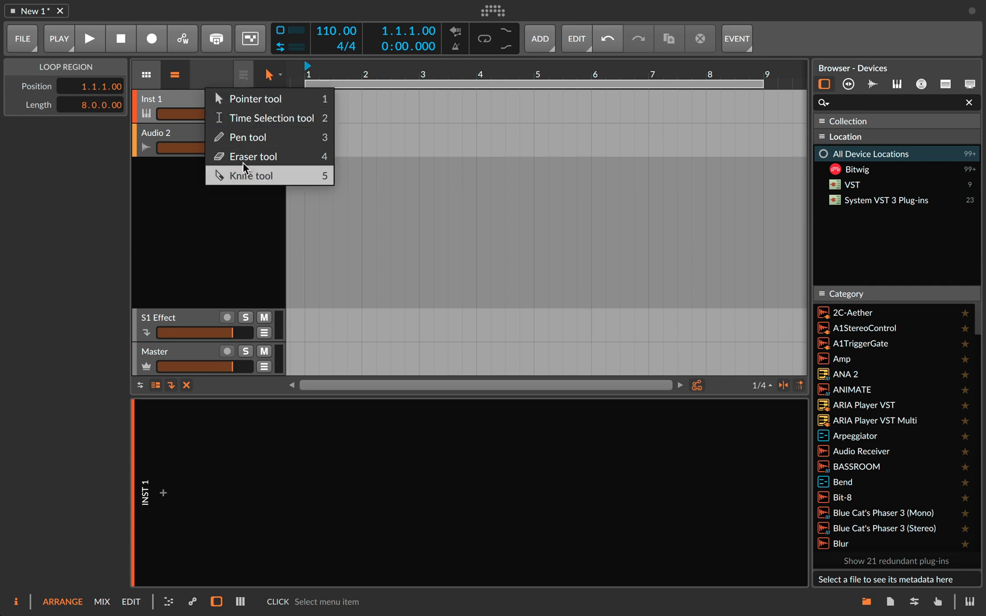
{"action": "left_click", "coordinate": [268, 76]}
{"action": "left_click", "coordinate": [269, 77]}
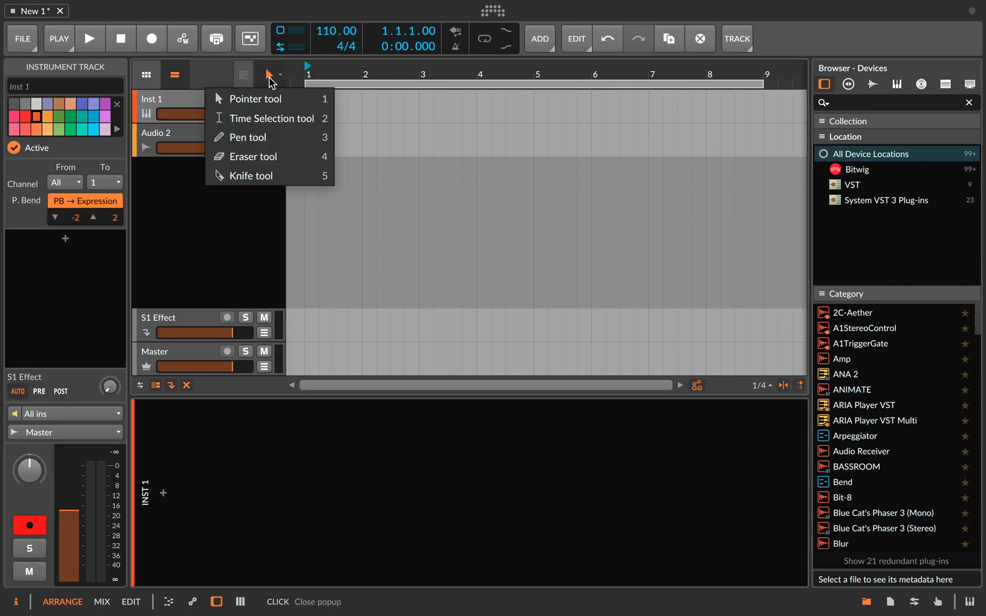
{"action": "left_click", "coordinate": [268, 77]}
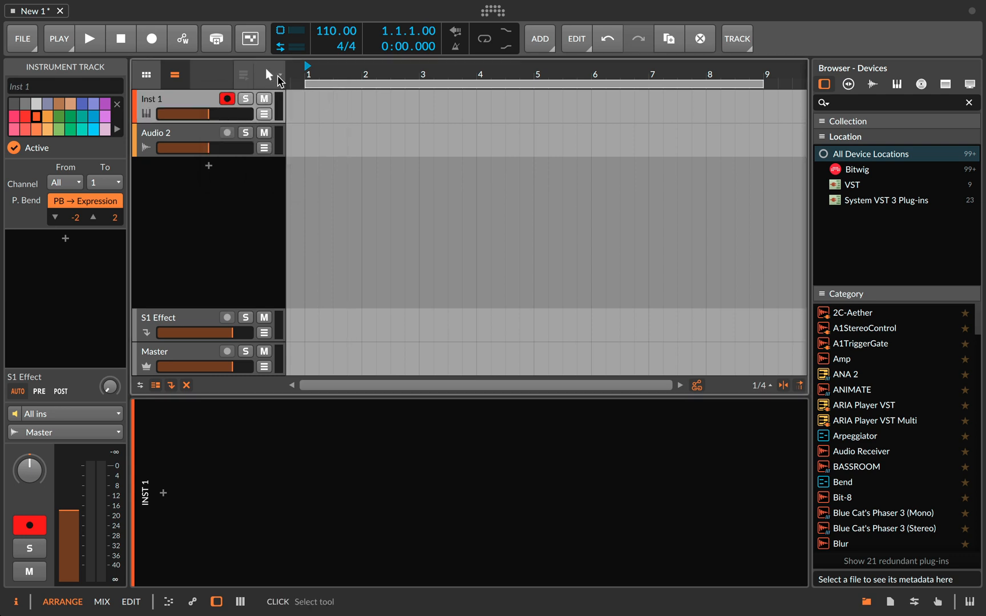
{"action": "left_click", "coordinate": [279, 80]}
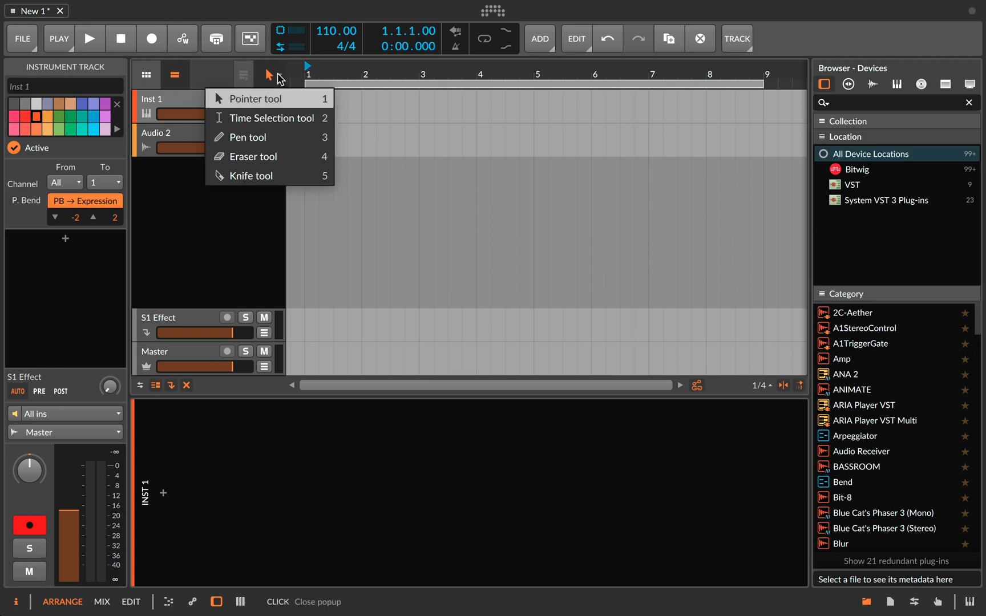
{"action": "left_click", "coordinate": [280, 79]}
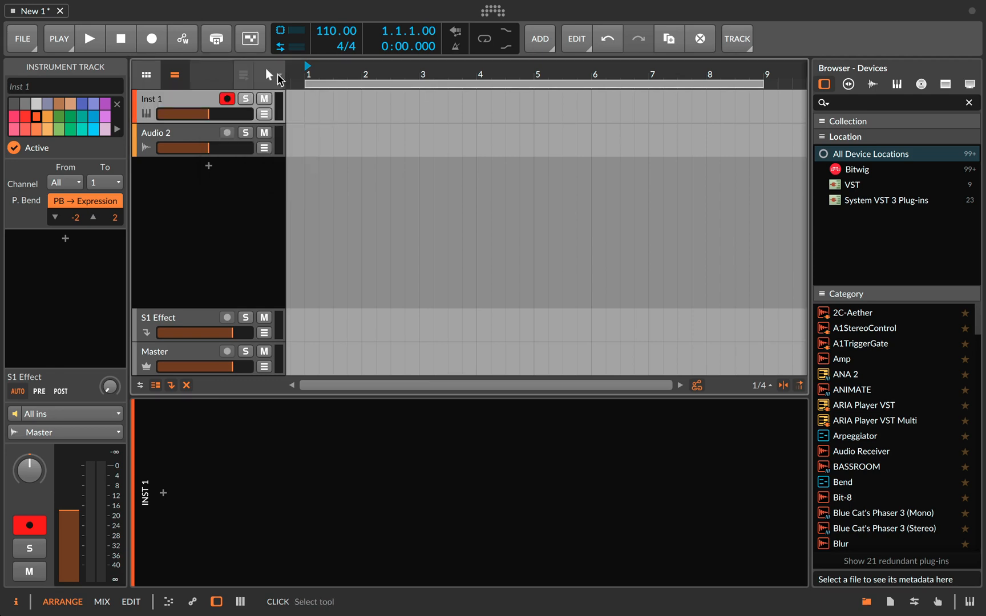
{"action": "left_click", "coordinate": [274, 77]}
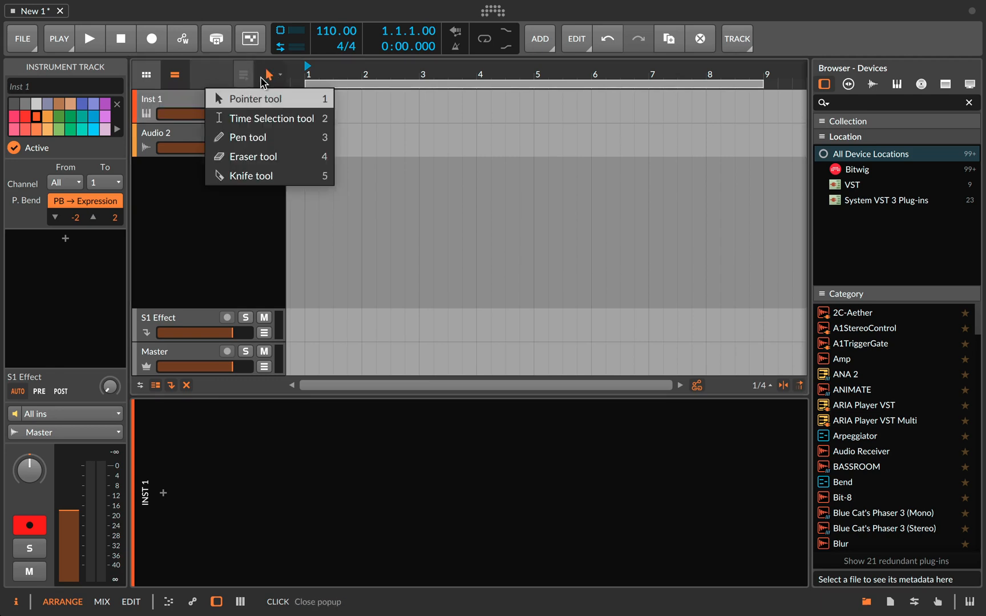
{"action": "left_click", "coordinate": [270, 79]}
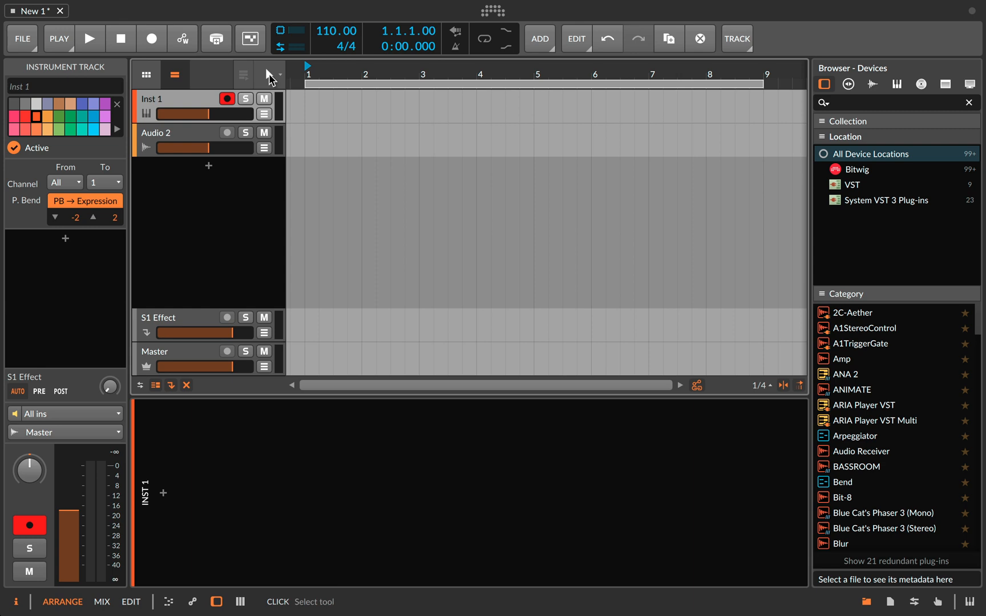
- Examine the tools and editing commands offered at empty spots in the Inst 1 track's arranger lane
{"action": "right_click", "coordinate": [340, 117]}
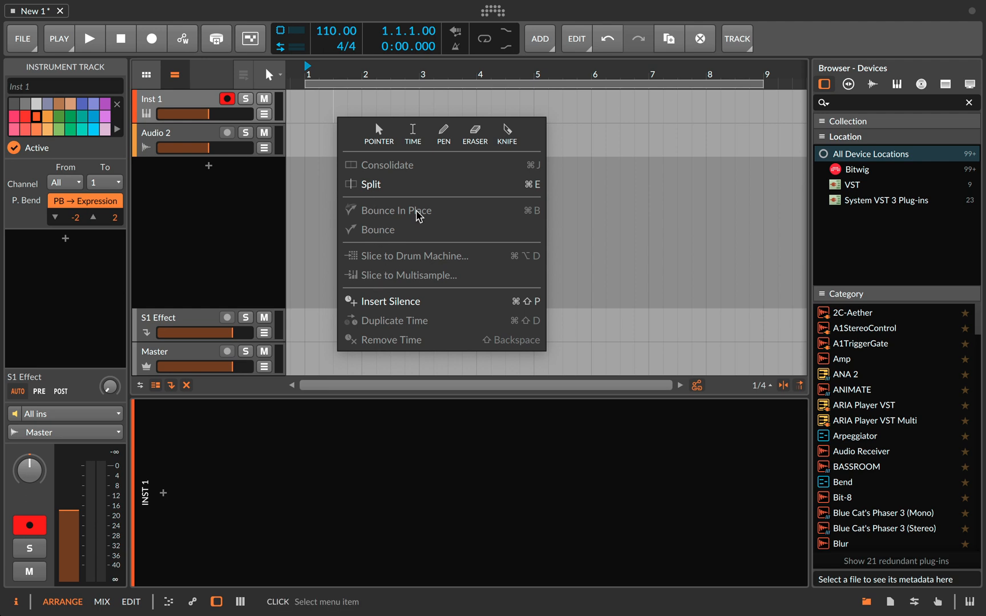
{"action": "left_click", "coordinate": [226, 199]}
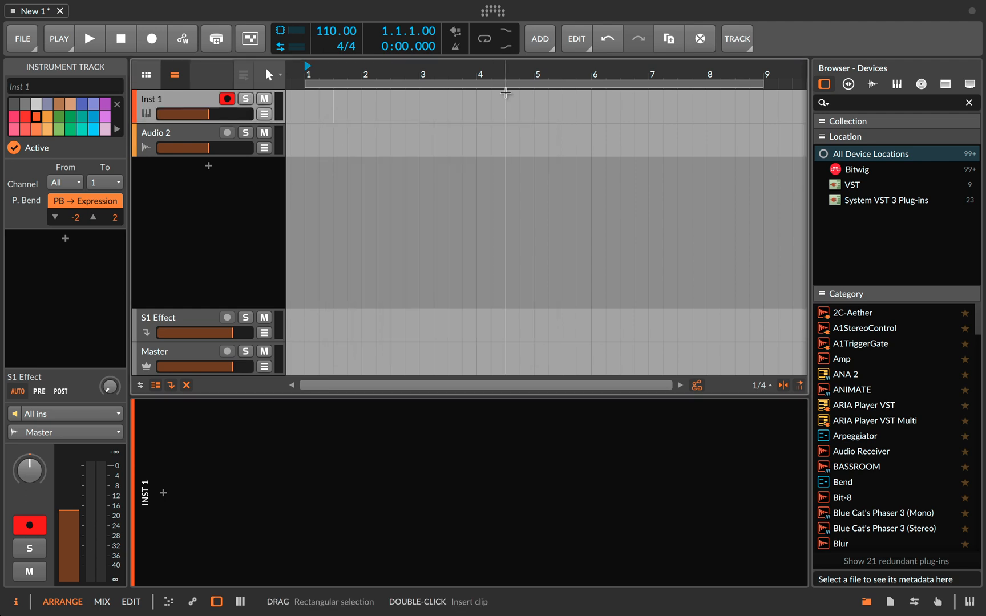
{"action": "right_click", "coordinate": [371, 99]}
{"action": "left_click", "coordinate": [348, 101]}
{"action": "right_click", "coordinate": [290, 103]}
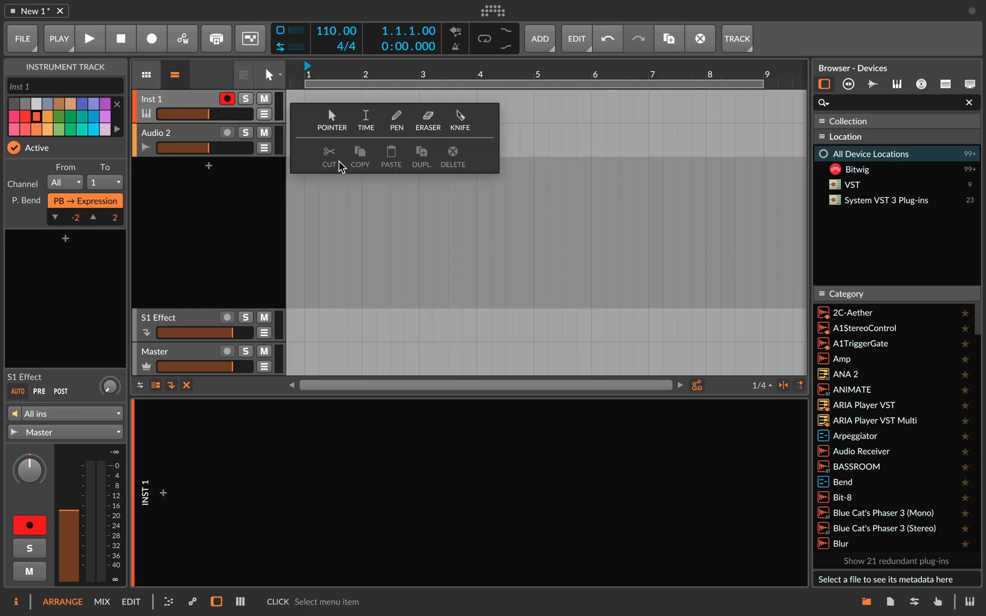
{"action": "left_click", "coordinate": [277, 189]}
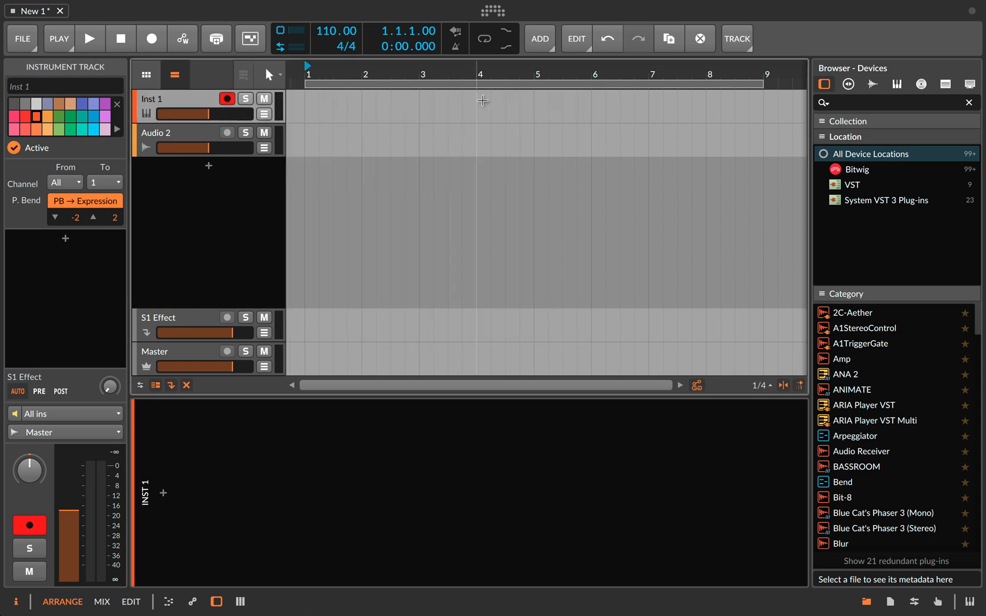
{"action": "right_click", "coordinate": [513, 107]}
{"action": "left_click", "coordinate": [534, 99]}
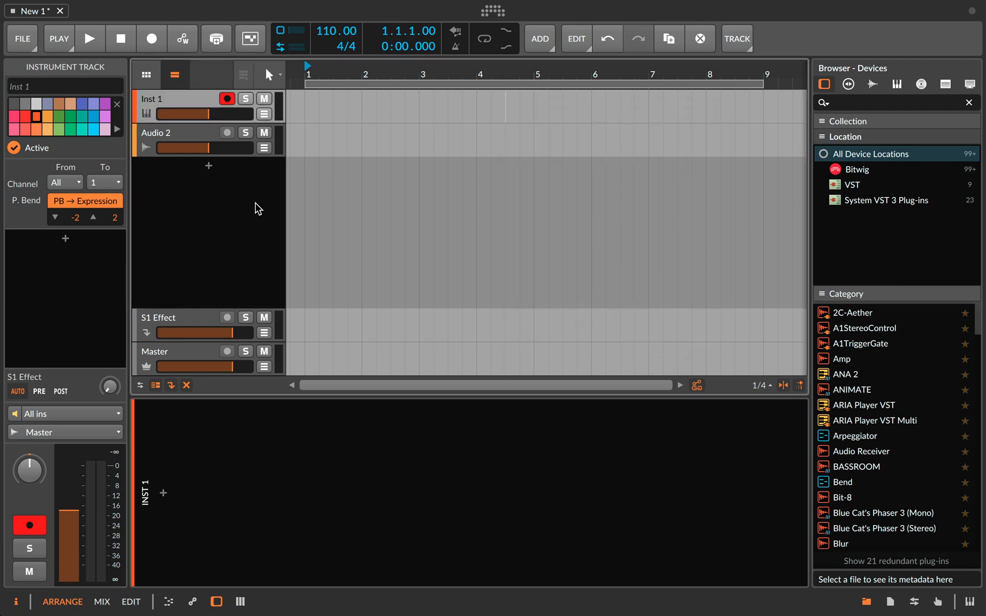
- Move the play position to 2.3.1.00 and select the Inst 1 track
{"action": "left_click", "coordinate": [393, 221]}
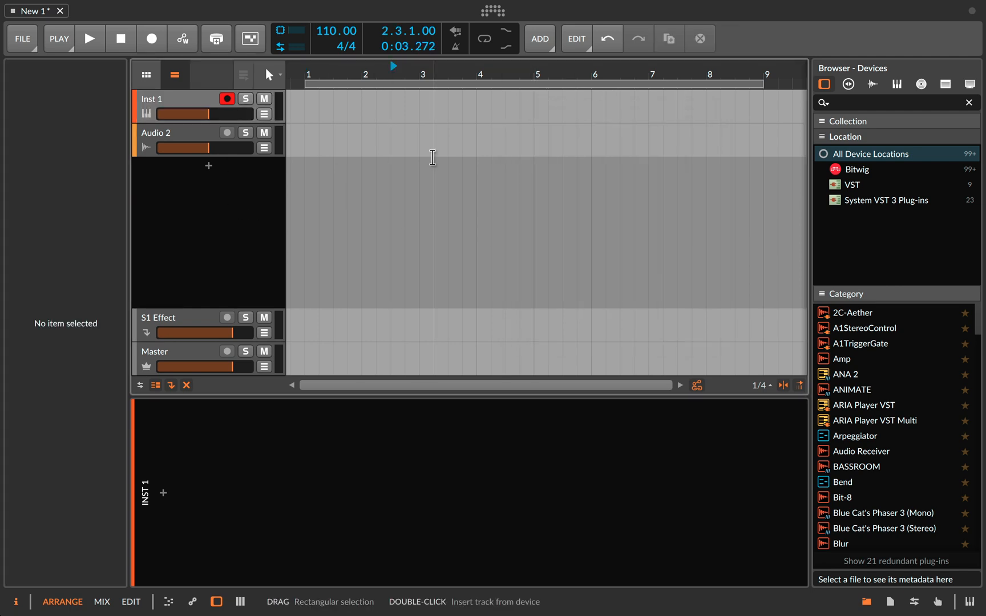
{"action": "right_click", "coordinate": [448, 127]}
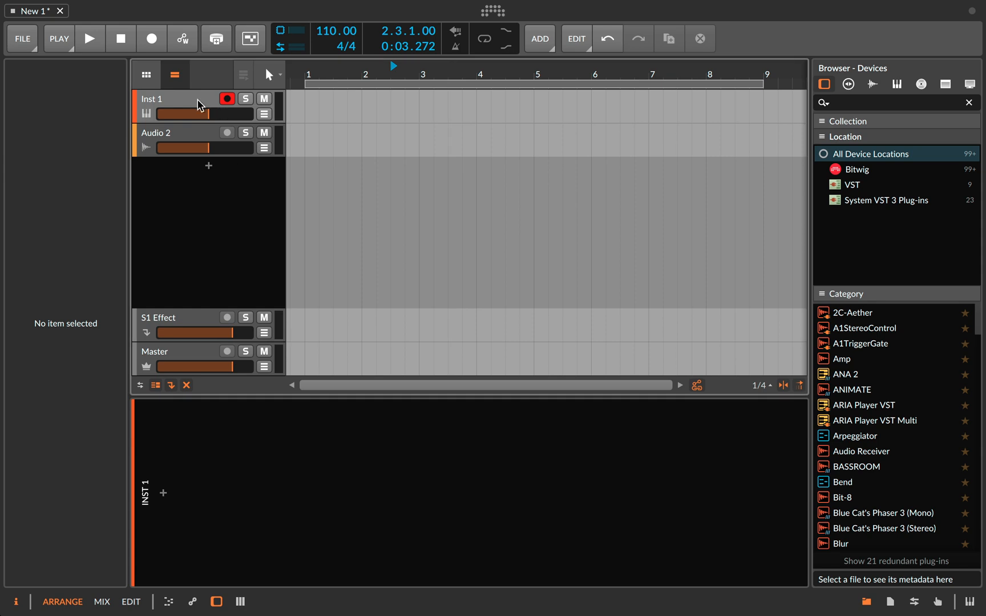
{"action": "left_click", "coordinate": [196, 104]}
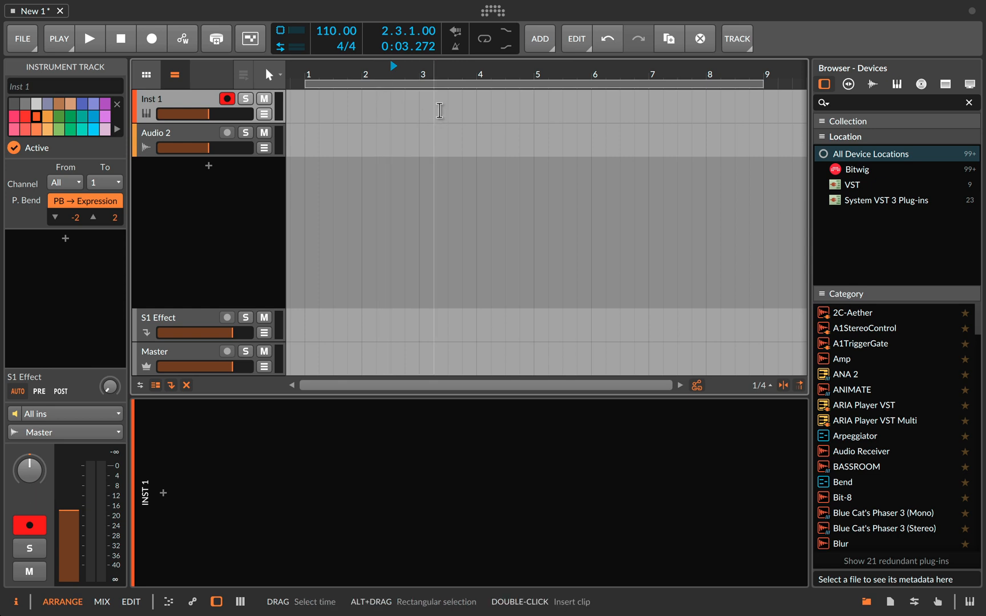
- Compare the tool choices offered within the Inst 1 lane with the arranger's main tool list
{"action": "right_click", "coordinate": [482, 118]}
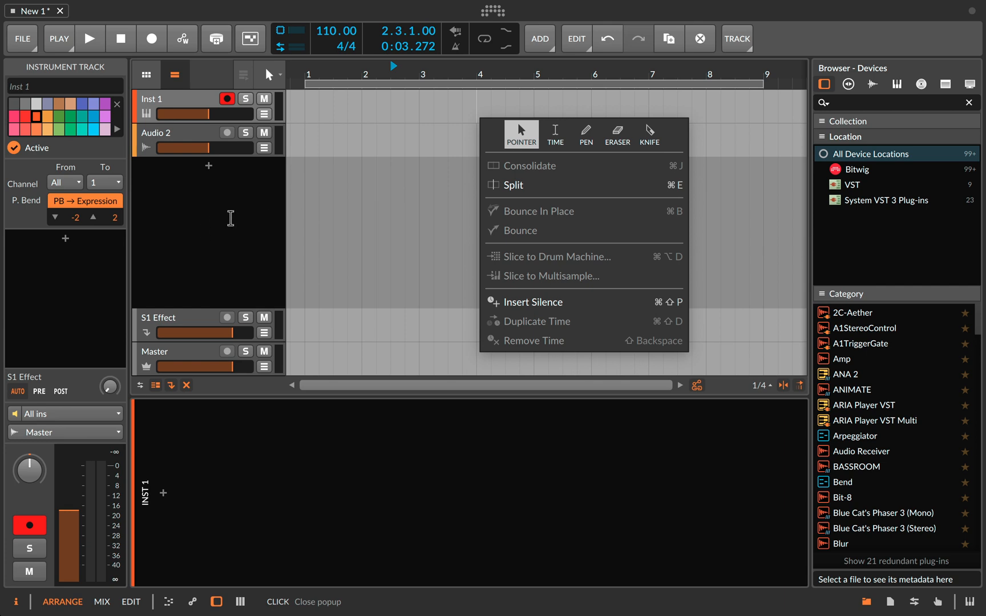
{"action": "left_click", "coordinate": [276, 206]}
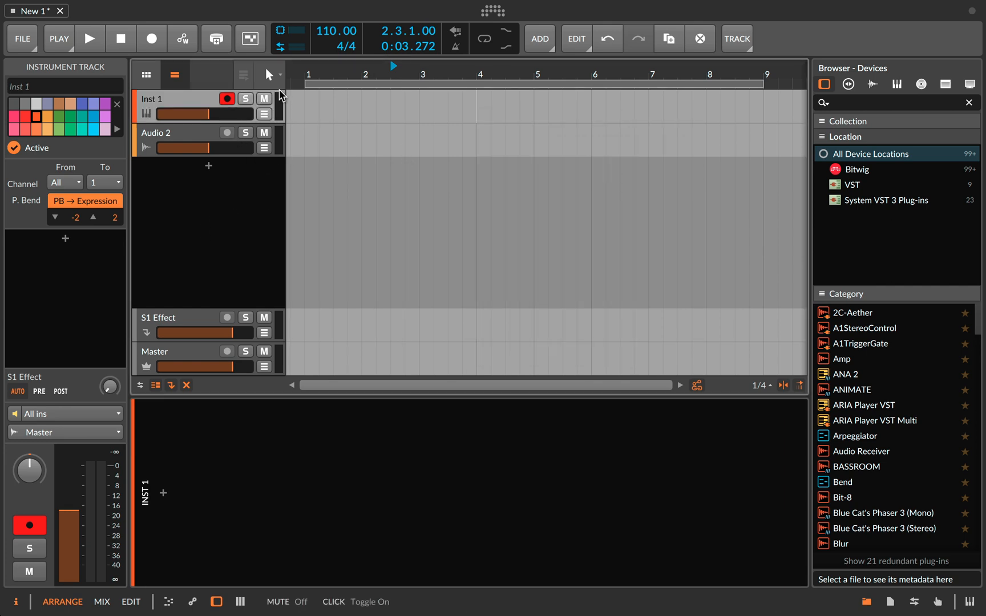
{"action": "left_click", "coordinate": [280, 75]}
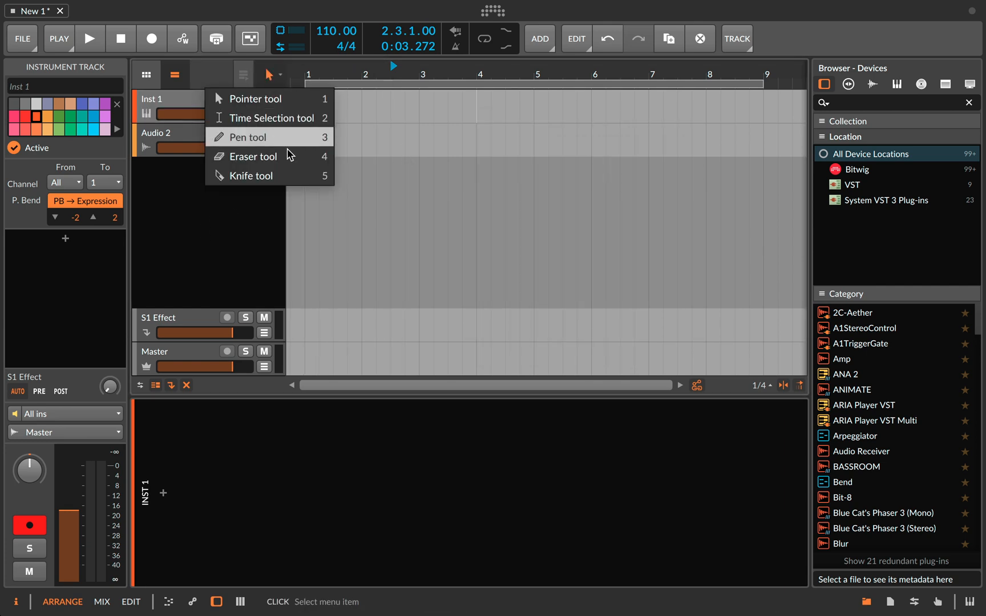
{"action": "left_click", "coordinate": [284, 81]}
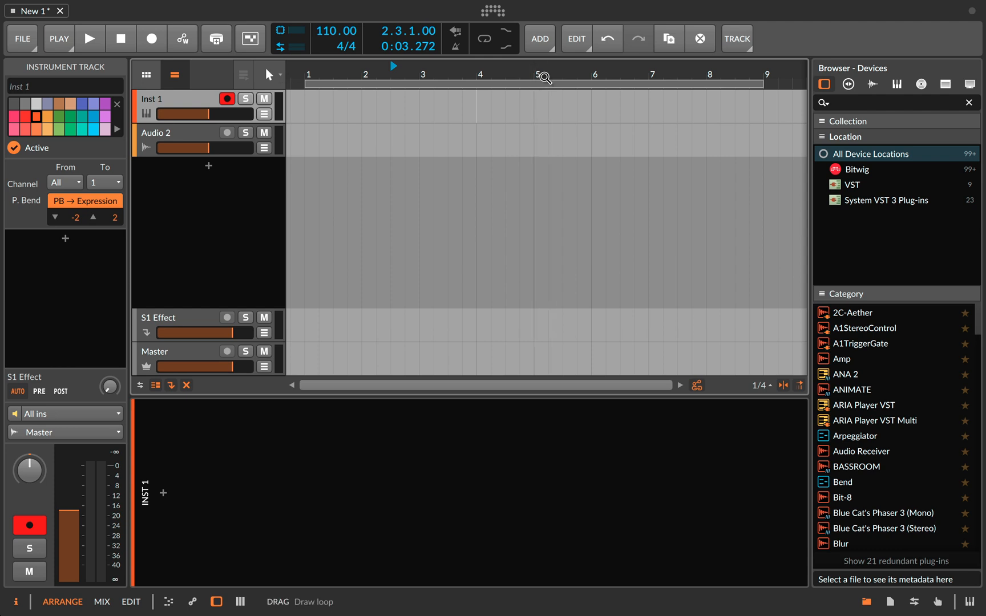
- Examine the options for adding tracks, scenes and cue markers to the project
{"action": "left_click", "coordinate": [542, 41]}
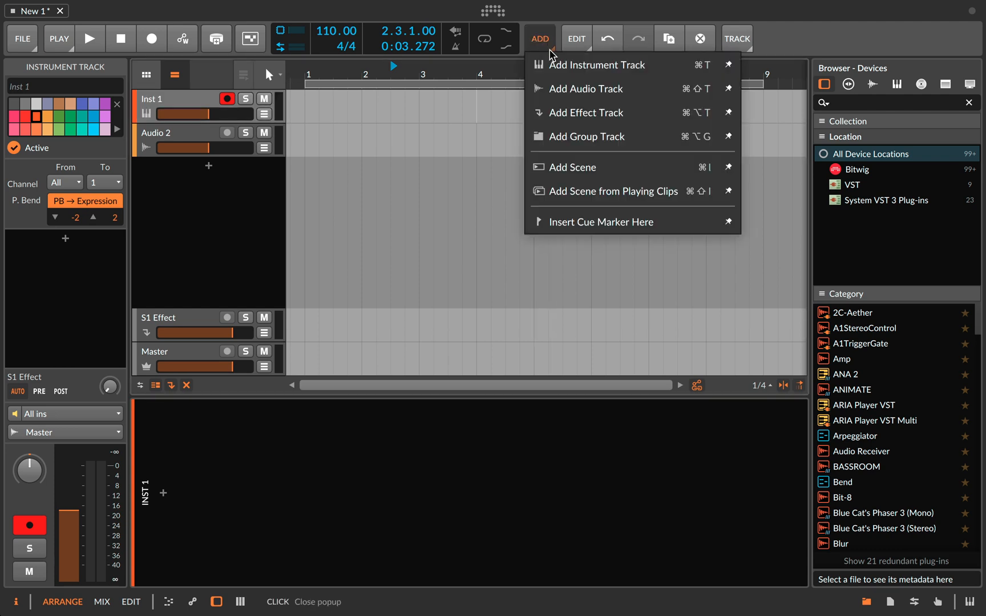
{"action": "left_click", "coordinate": [542, 42]}
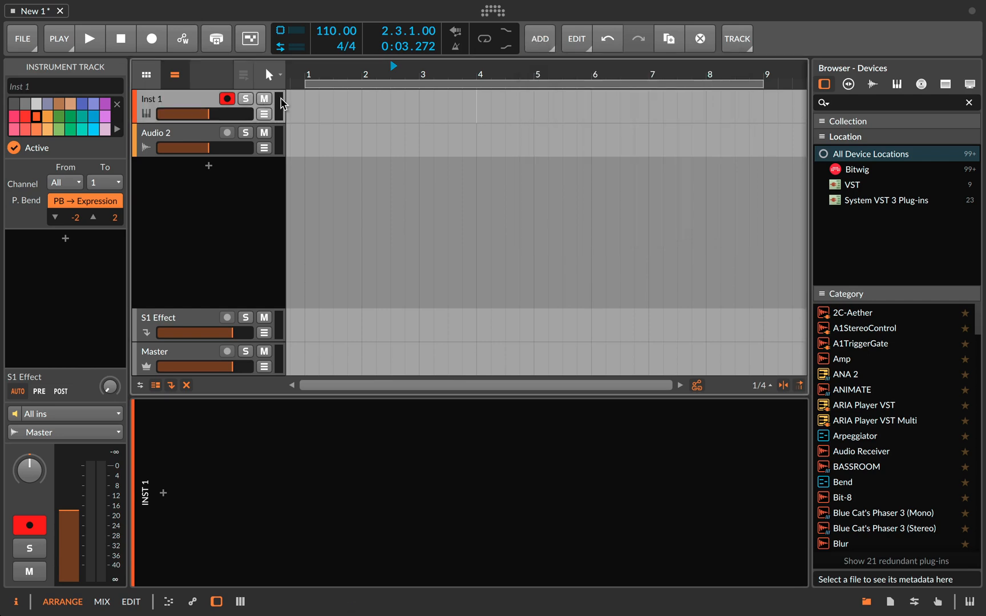
{"action": "left_click", "coordinate": [279, 79]}
{"action": "left_click", "coordinate": [306, 78]}
{"action": "left_click", "coordinate": [576, 39]}
{"action": "left_click", "coordinate": [537, 41]}
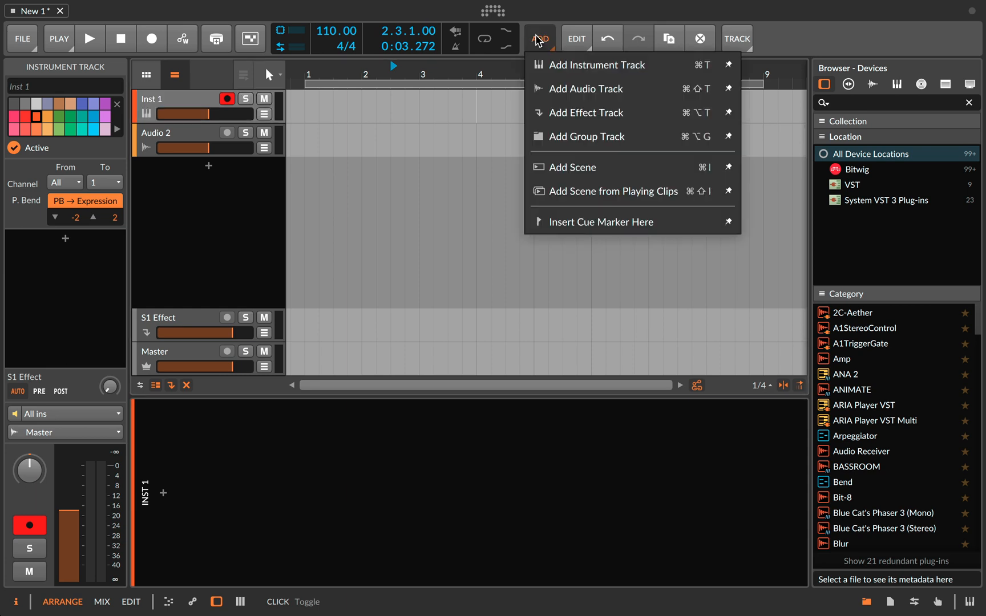
{"action": "left_click", "coordinate": [537, 41]}
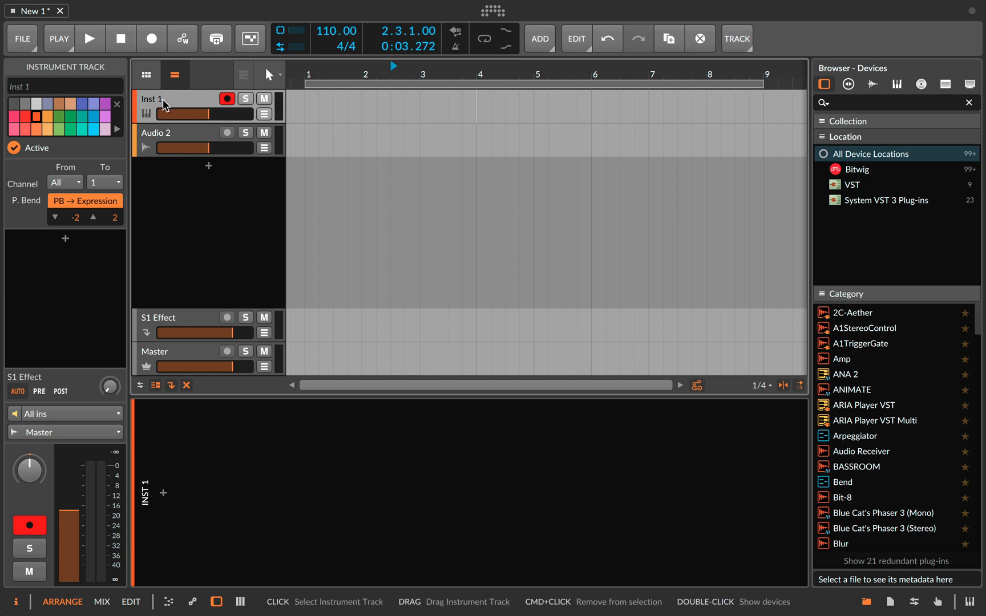
- Delete the Audio 2 and Inst 1 tracks from the project
{"action": "left_click", "coordinate": [174, 136]}
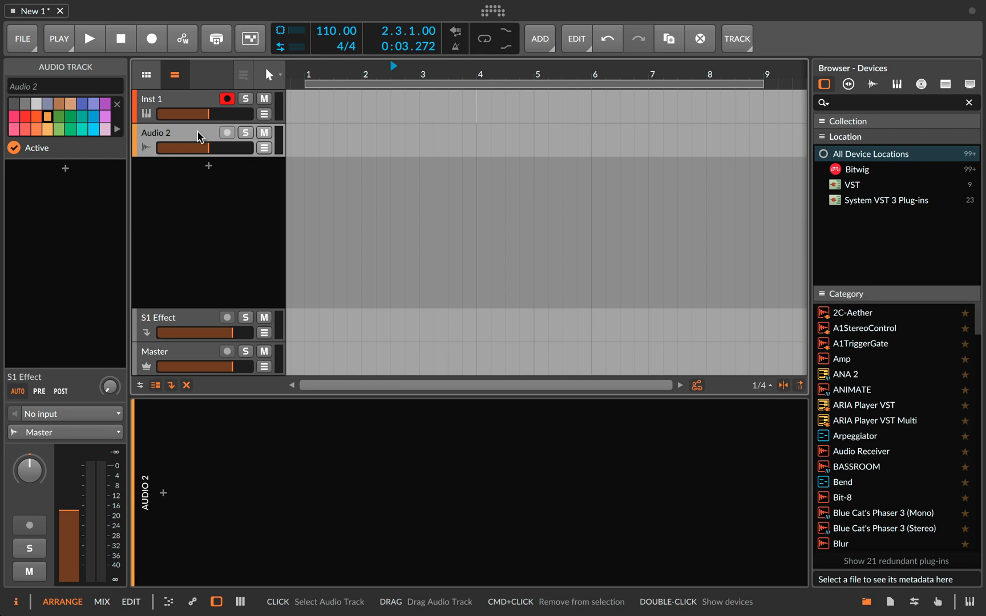
{"action": "key", "text": "BackSpace"}
{"action": "key", "text": "BackSpace"}
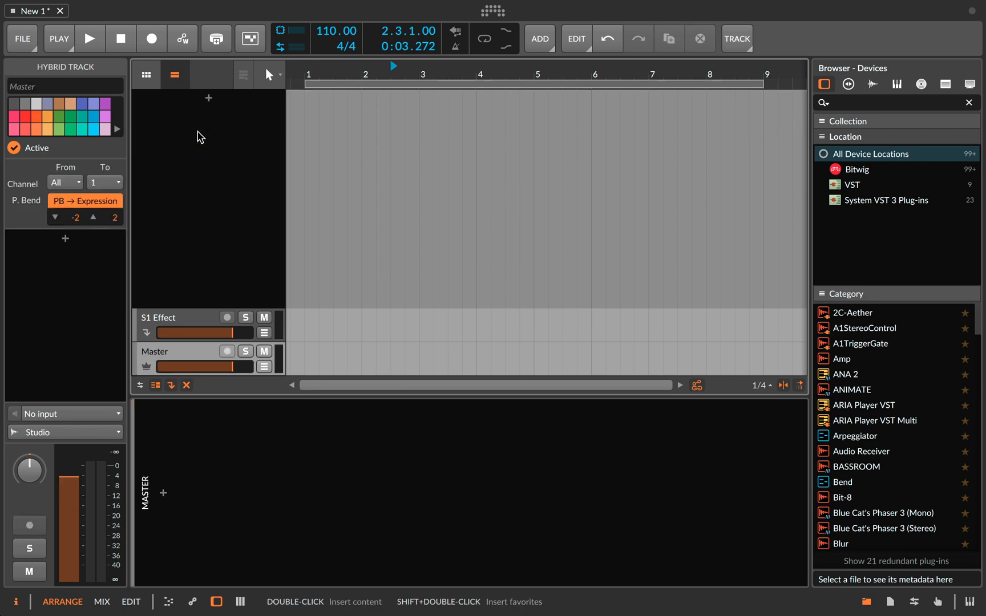
- Add an instrument track to the empty track area and delete it again
{"action": "right_click", "coordinate": [227, 126]}
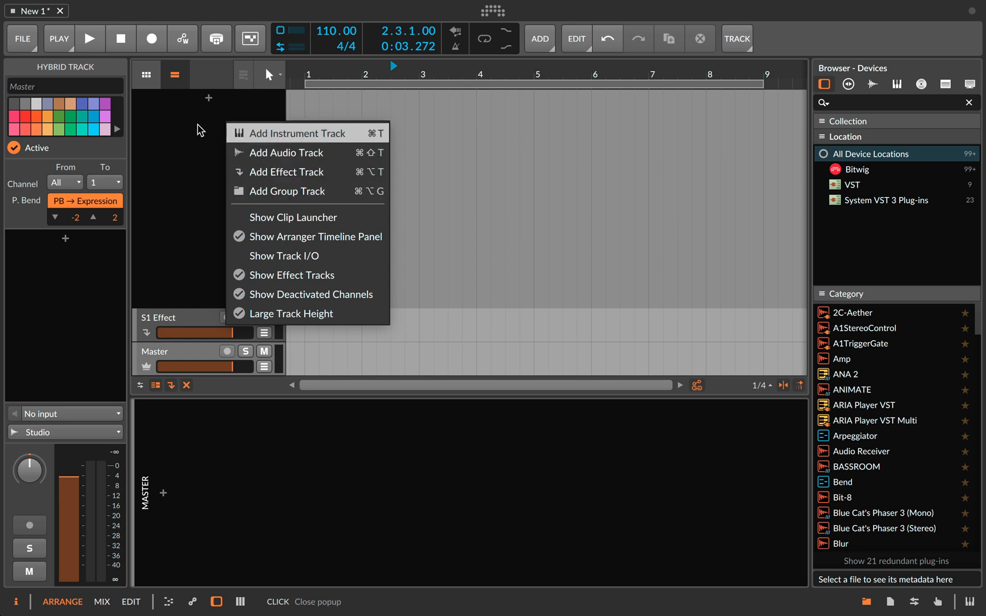
{"action": "left_click", "coordinate": [280, 132]}
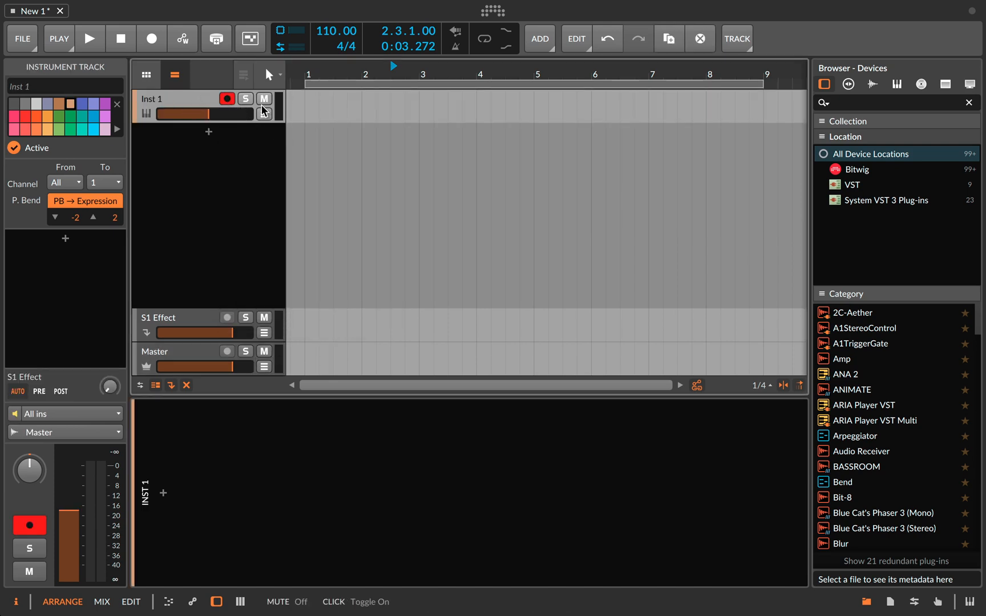
{"action": "mouse_move", "coordinate": [211, 114]}
{"action": "left_mouse_down"}
{"action": "mouse_move", "coordinate": [226, 114]}
{"action": "mouse_move", "coordinate": [208, 114]}
{"action": "left_mouse_up"}
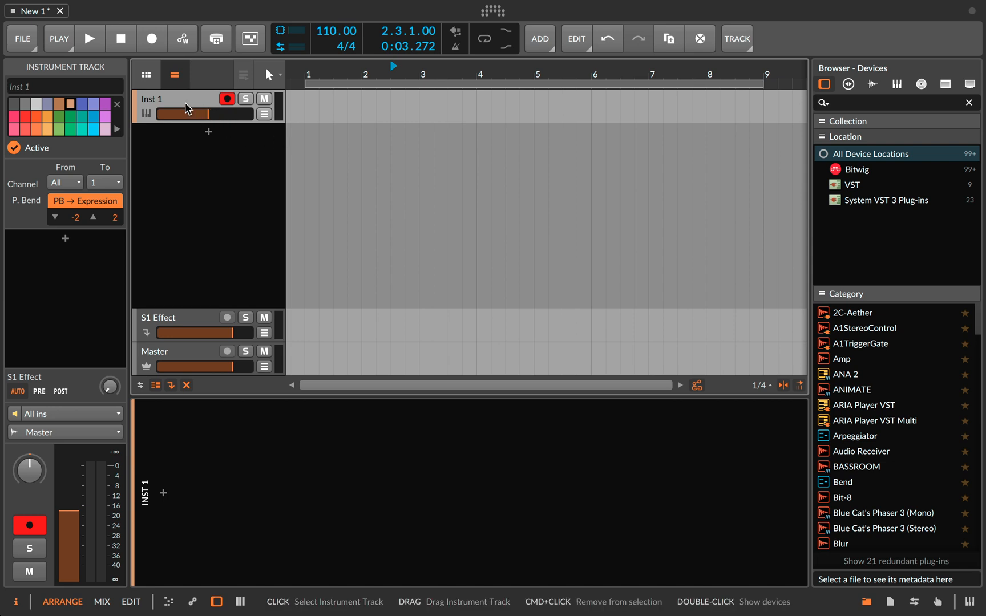
{"action": "key", "text": "Delete"}
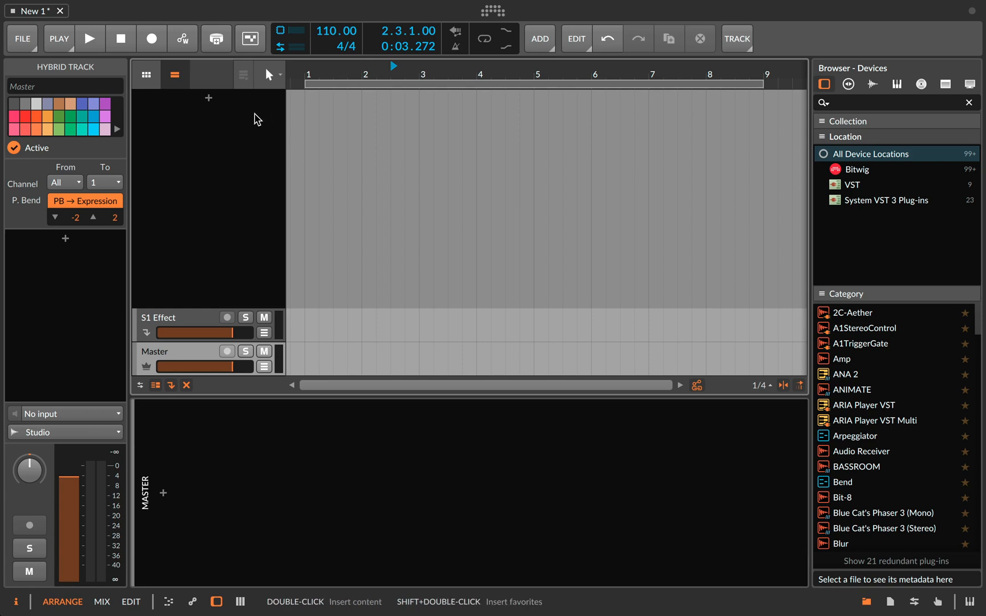
- View the track creation and display options for the empty track area, leaving them unchanged
{"action": "right_click", "coordinate": [233, 118]}
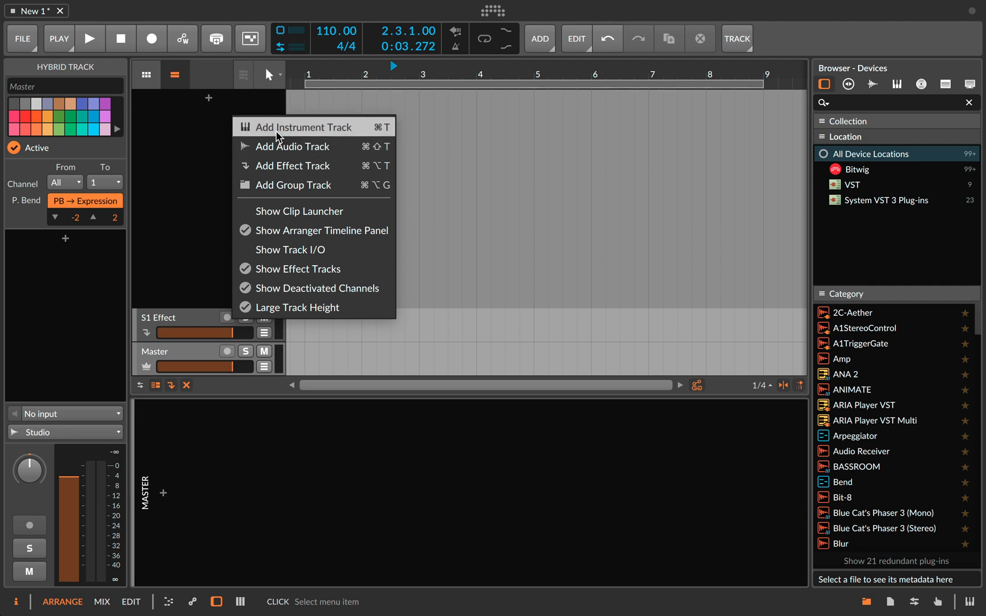
{"action": "left_click", "coordinate": [198, 145]}
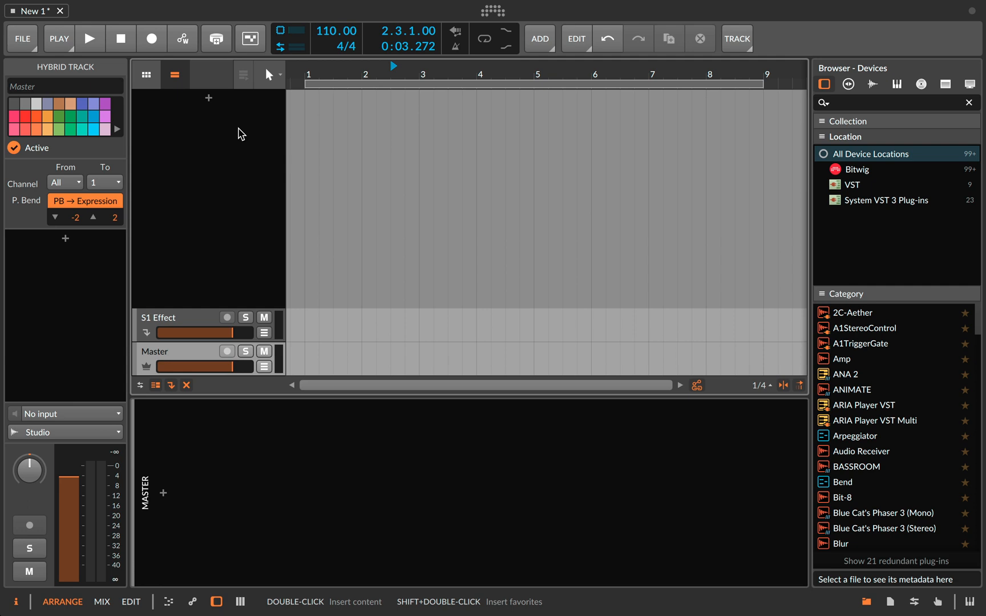
- Add an instrument track loaded with LennarDigital's Sylenth1 from the device list, and close the synth's plug-in window
{"action": "left_click", "coordinate": [210, 101]}
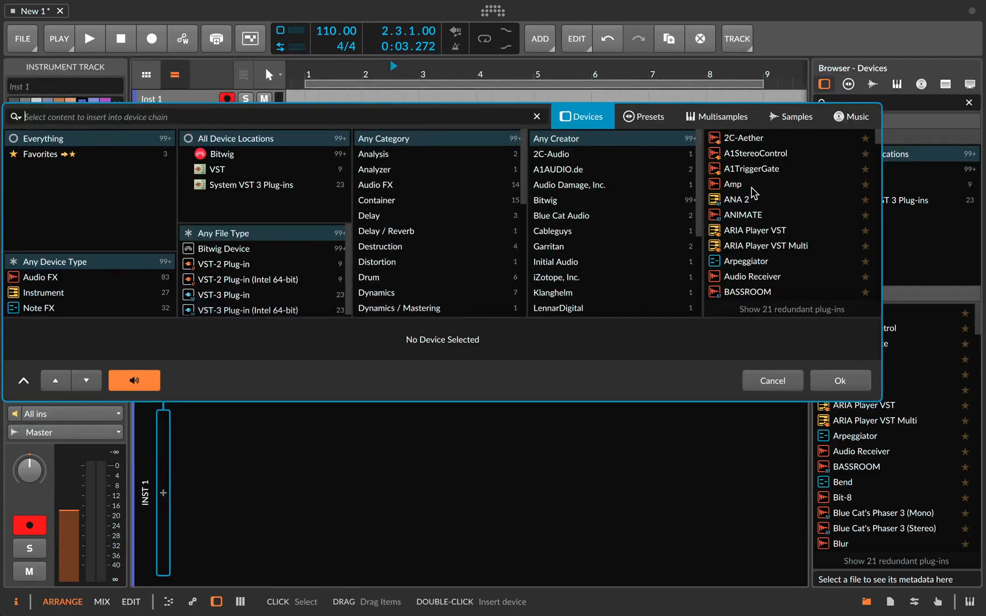
{"action": "scroll", "coordinate": [595, 220], "scroll_direction": "down", "scroll_amount": 1}
{"action": "scroll", "coordinate": [594, 219], "scroll_direction": "down", "scroll_amount": 3}
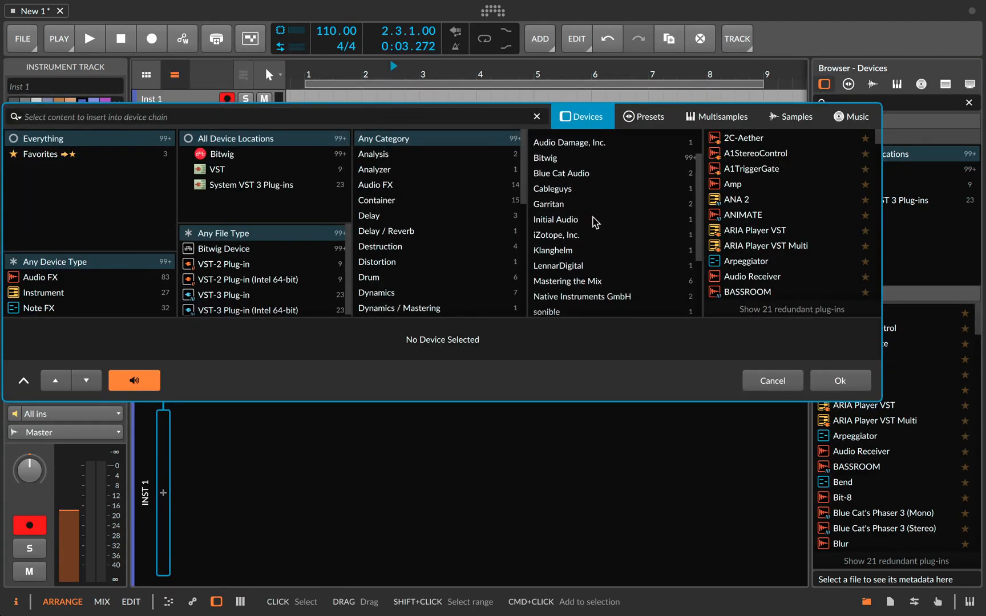
{"action": "left_click", "coordinate": [554, 246]}
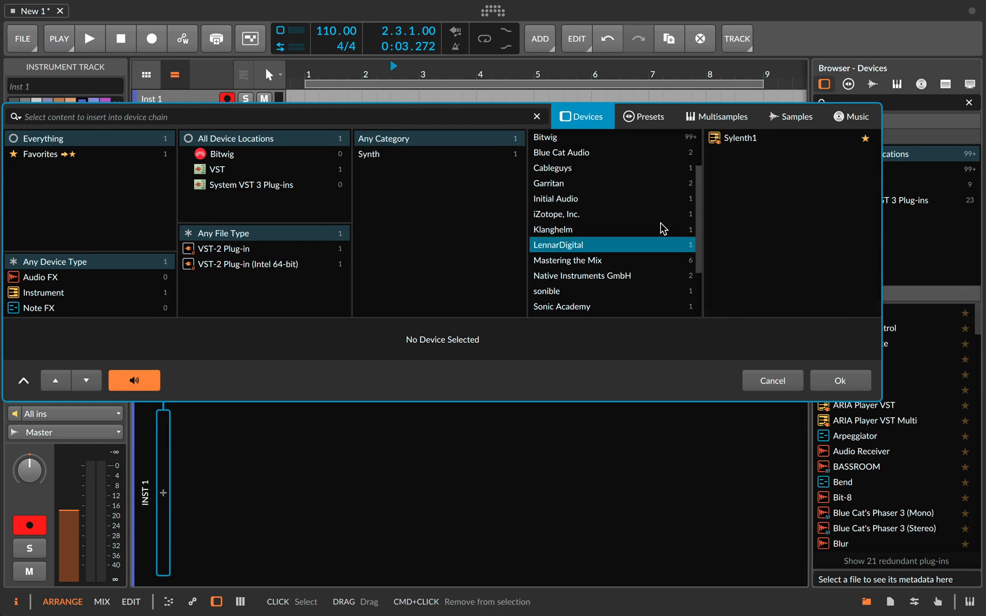
{"action": "left_click", "coordinate": [729, 143]}
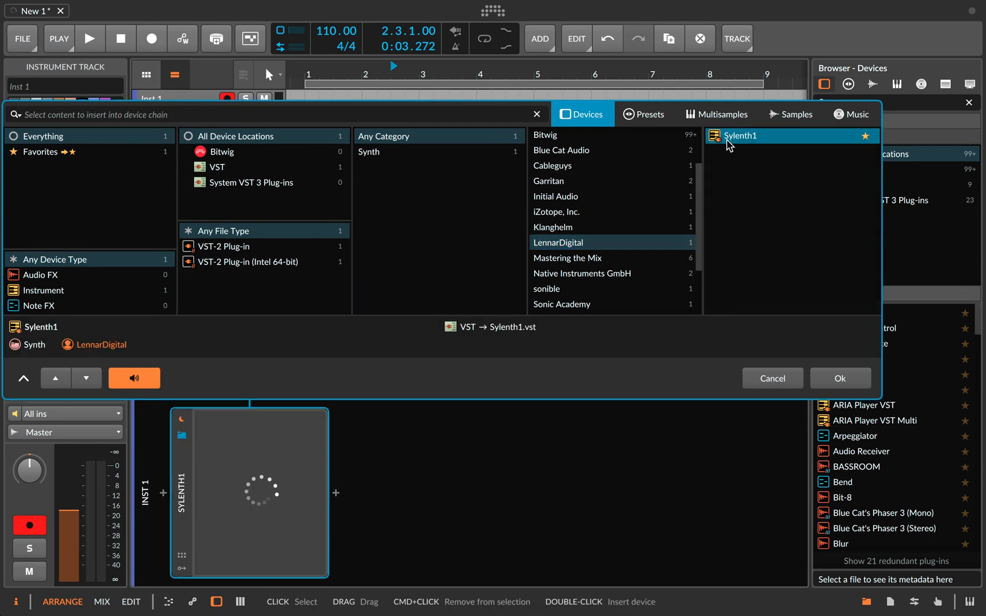
{"action": "left_click", "coordinate": [839, 379]}
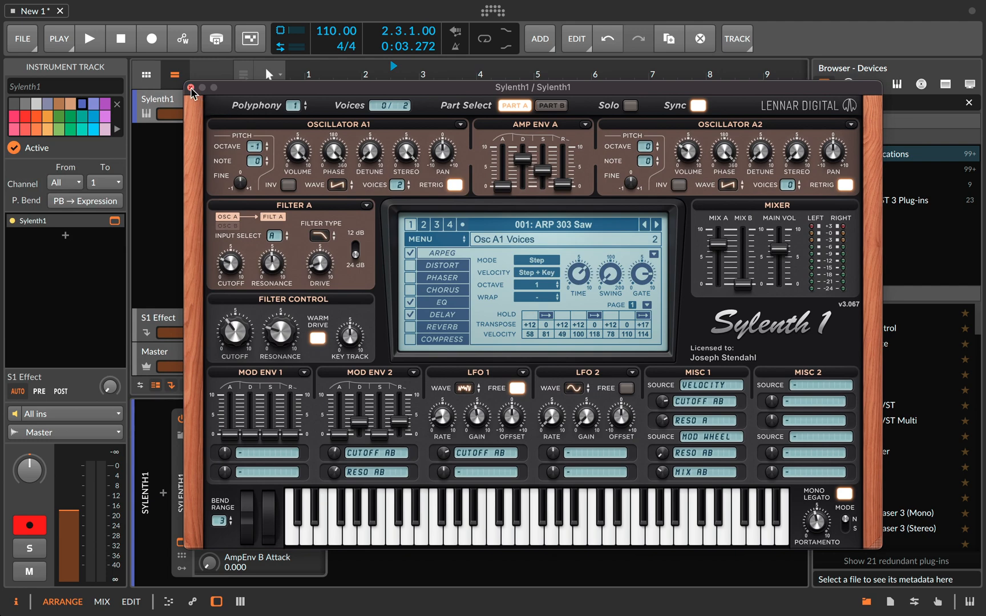
{"action": "left_click", "coordinate": [190, 88]}
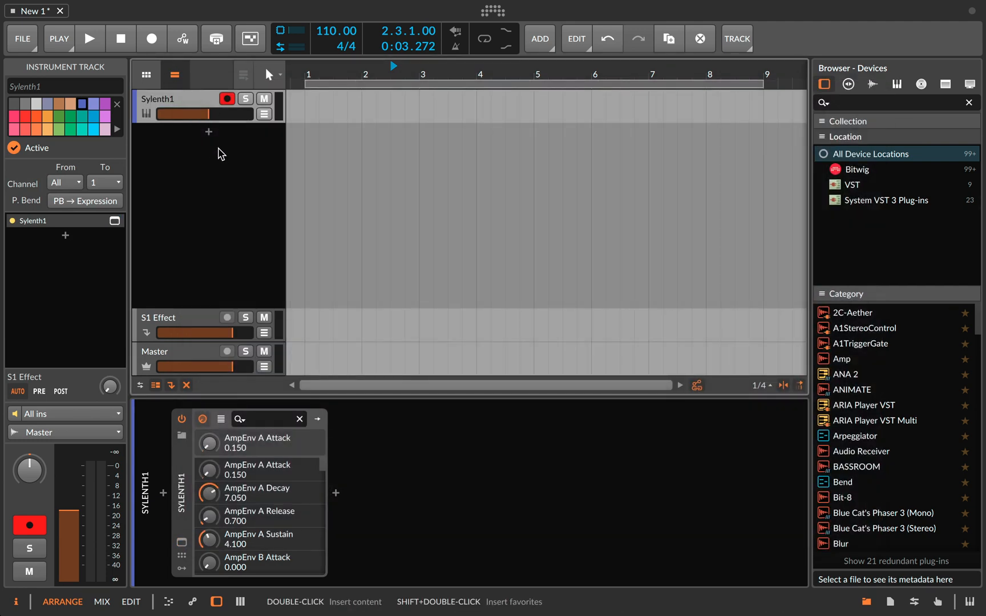
- Add another instrument track below the Sylenth1 track and delete it again
{"action": "right_click", "coordinate": [238, 137]}
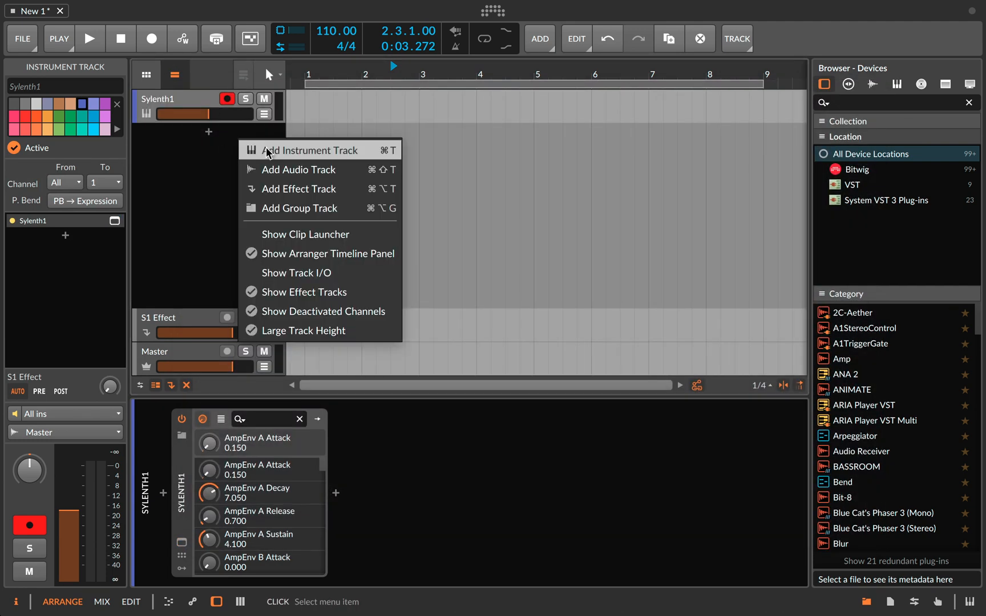
{"action": "left_click", "coordinate": [308, 151]}
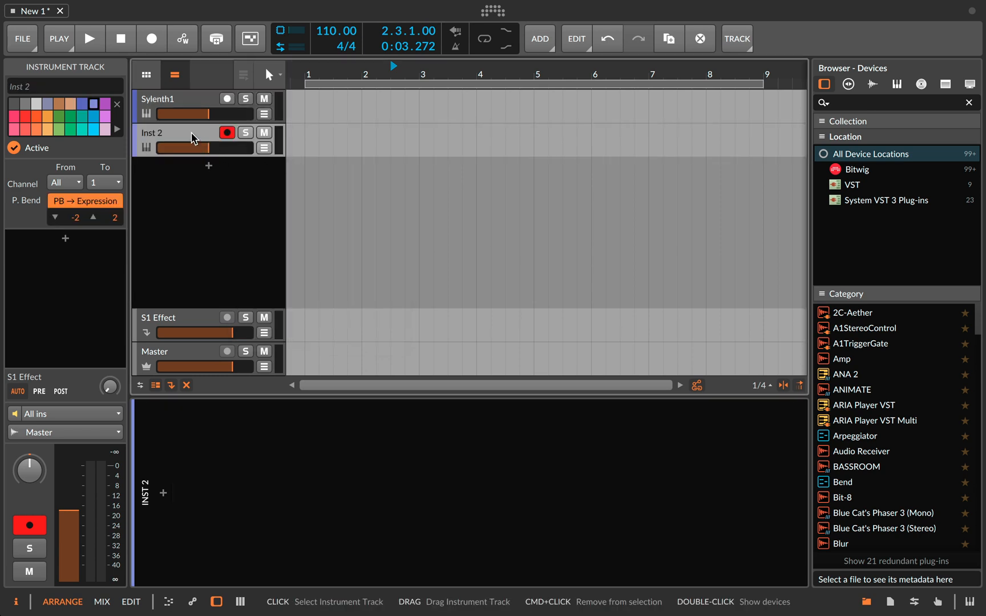
{"action": "key", "text": "Delete"}
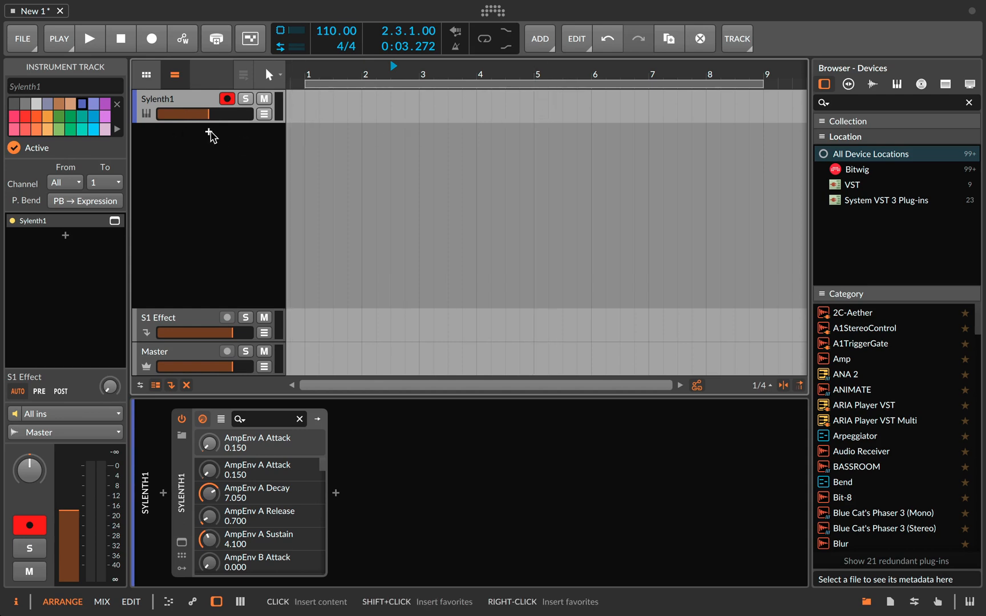
- Examine the instrument and audio FX devices, presets, multisamples and samples available for a new track, and cancel without inserting anything
{"action": "double_click", "coordinate": [210, 132]}
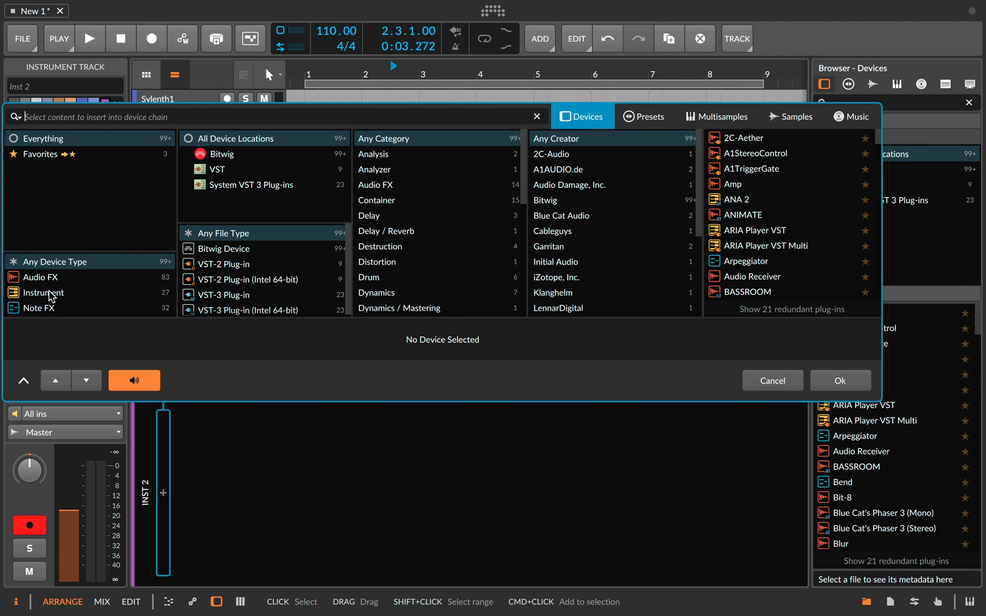
{"action": "left_click", "coordinate": [43, 295]}
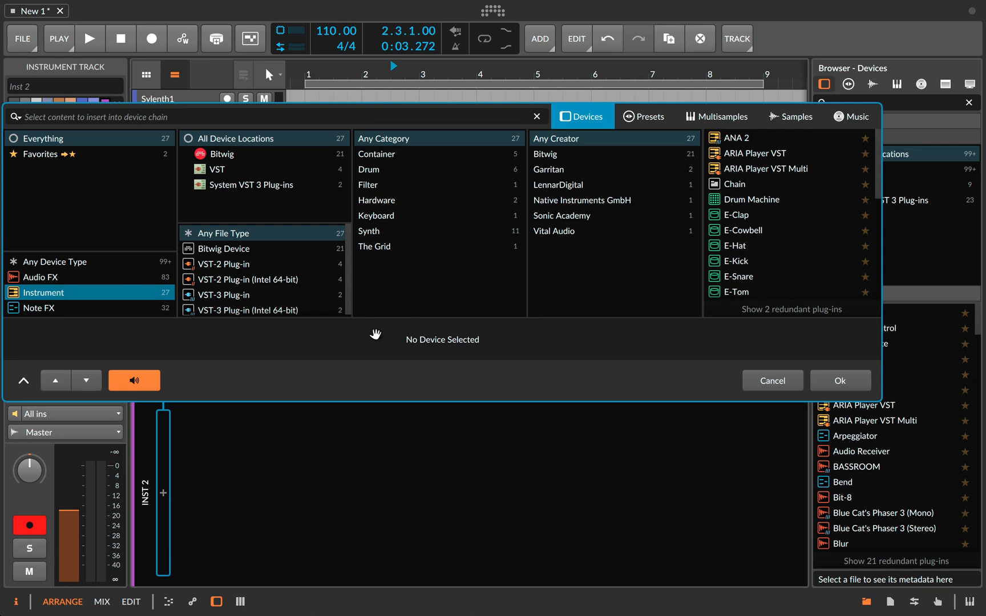
{"action": "left_click", "coordinate": [40, 277]}
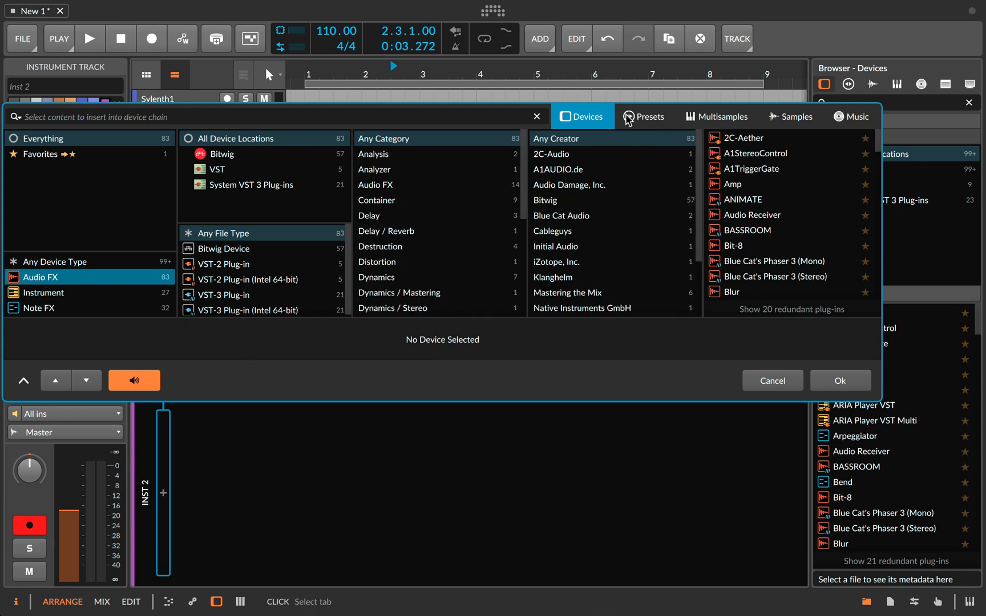
{"action": "left_click", "coordinate": [648, 119]}
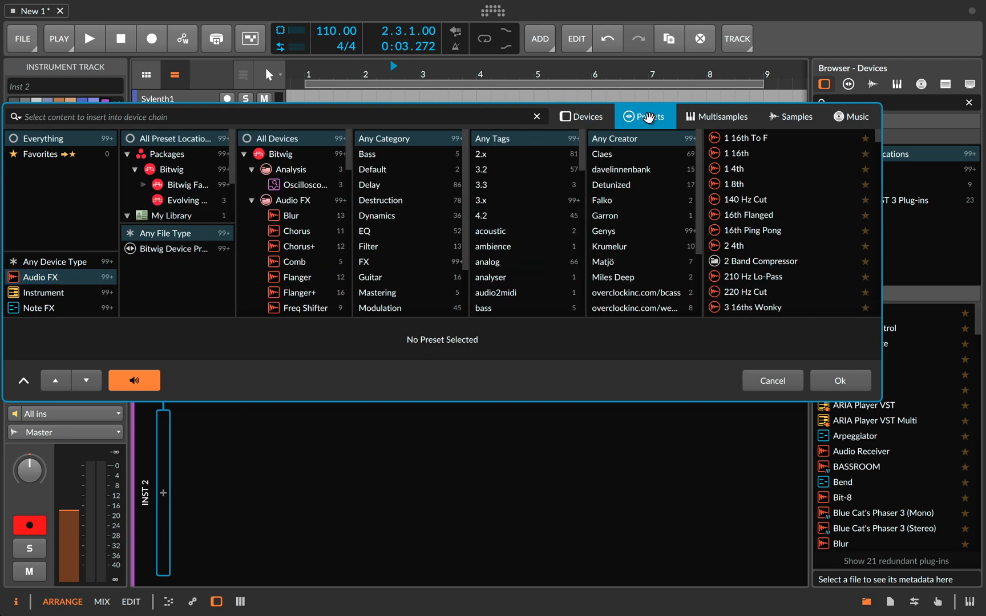
{"action": "left_click", "coordinate": [729, 119]}
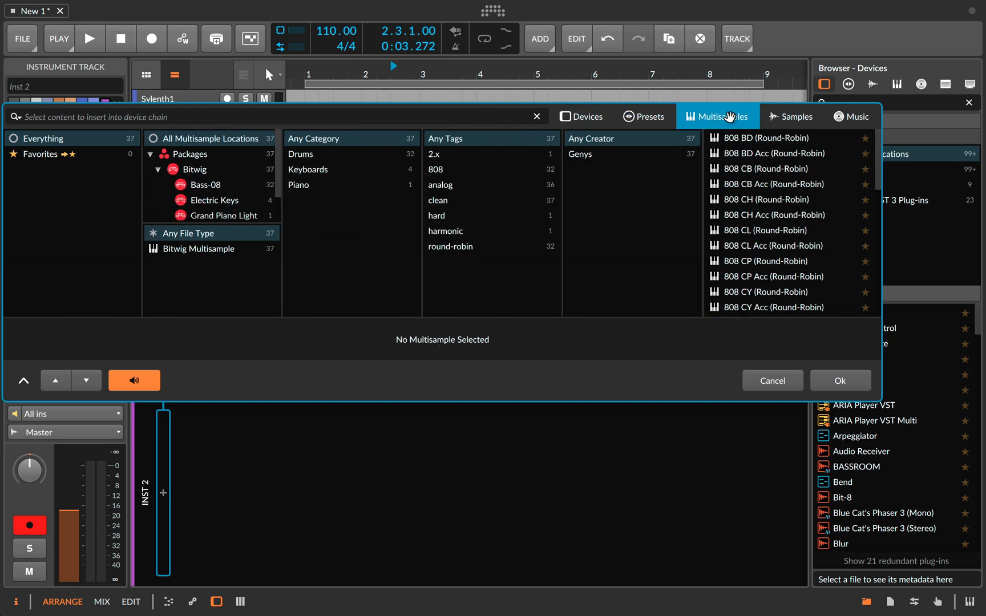
{"action": "left_click", "coordinate": [787, 117]}
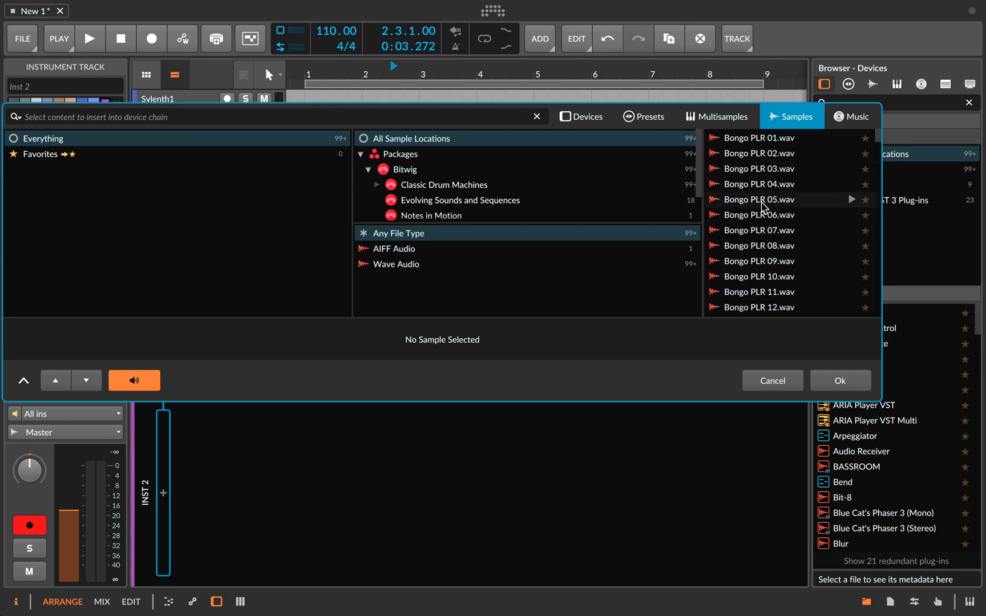
{"action": "left_click", "coordinate": [598, 124]}
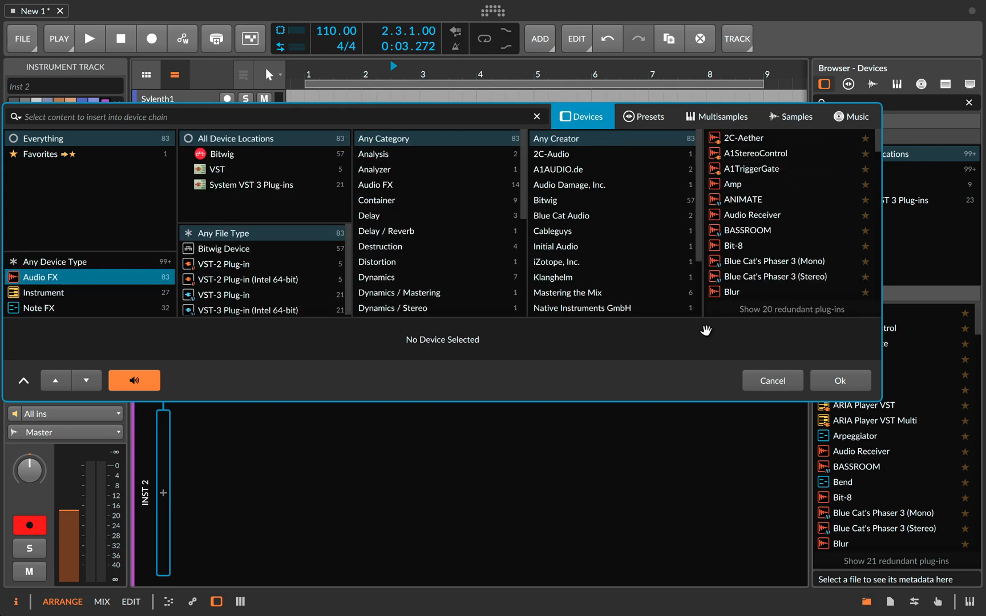
{"action": "left_click", "coordinate": [771, 381]}
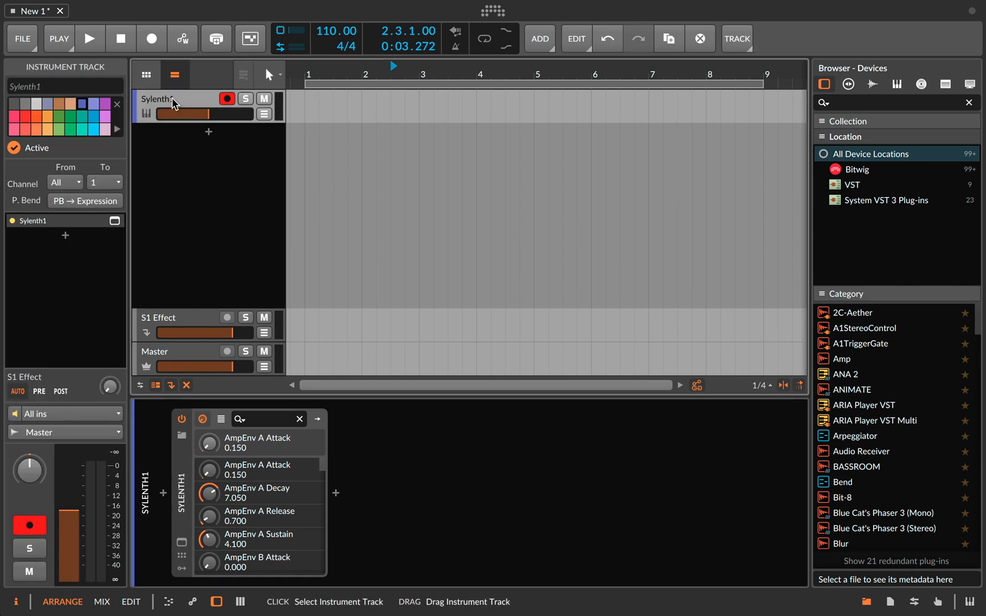
- Show the Sylenth1 plug-in window from the track's device, audition a note on its keyboard and close the window
{"action": "left_click", "coordinate": [181, 486]}
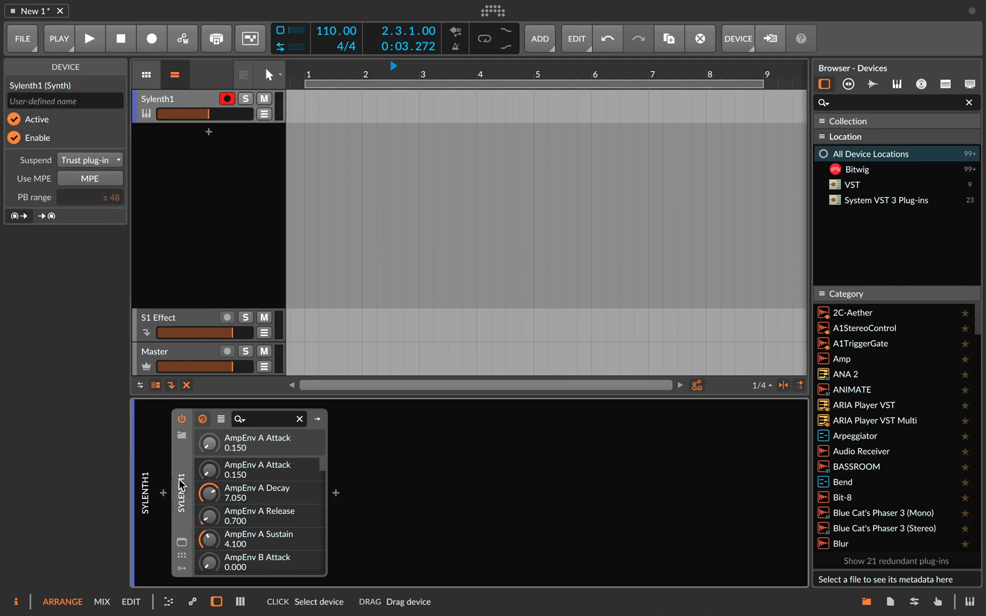
{"action": "left_click", "coordinate": [177, 108]}
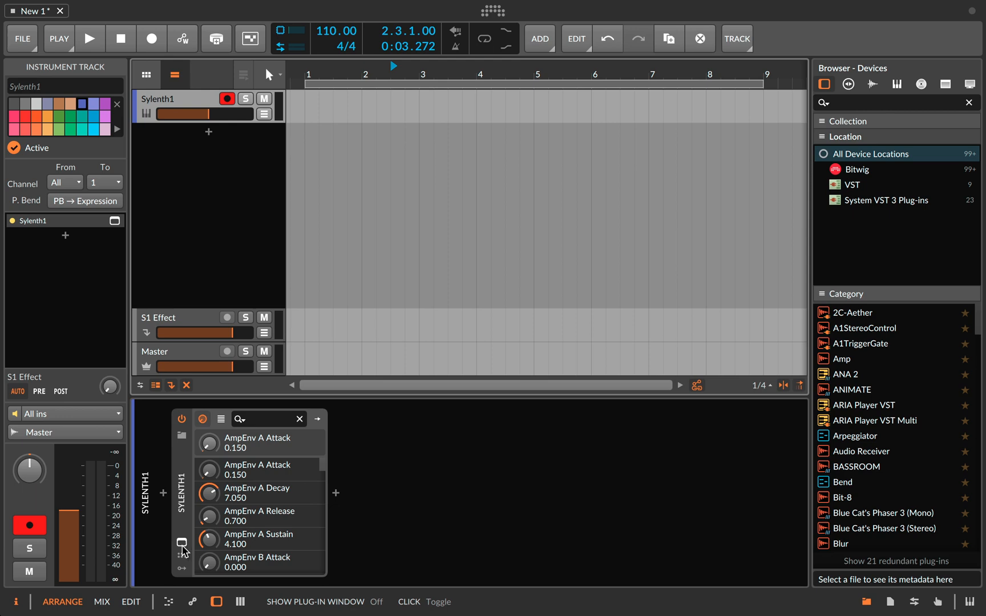
{"action": "left_click", "coordinate": [182, 543]}
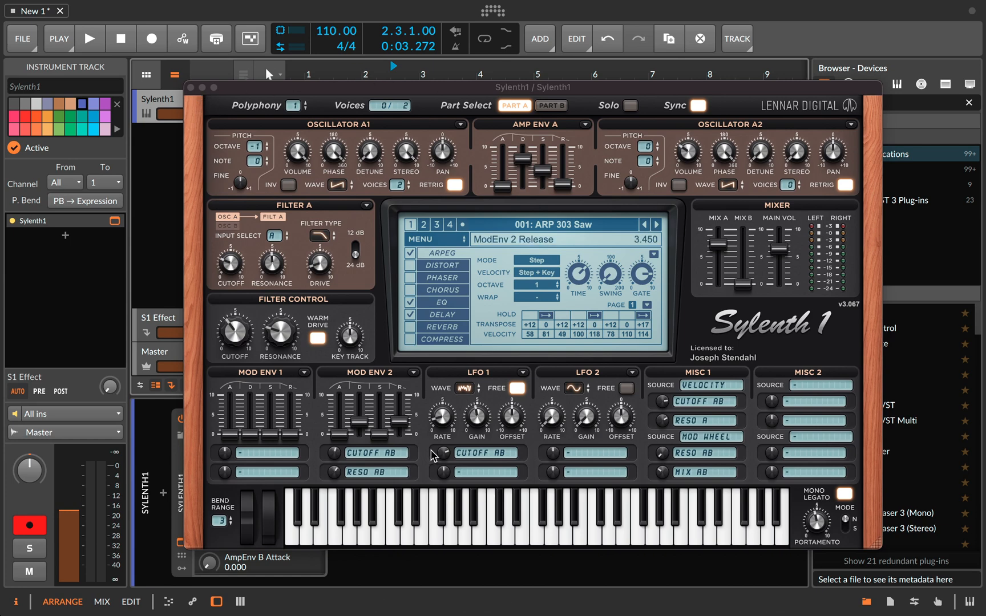
{"action": "left_click", "coordinate": [473, 536]}
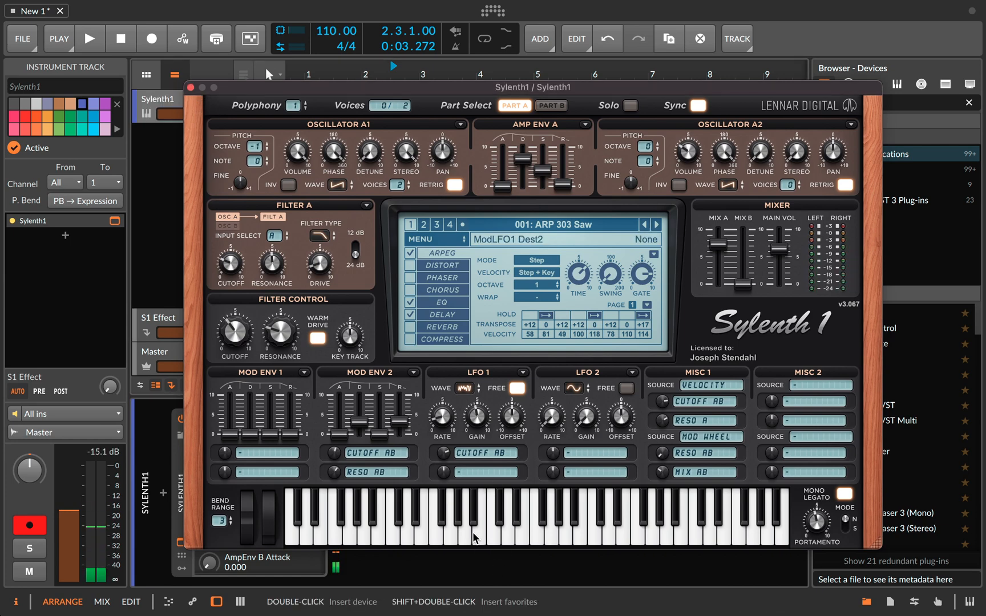
{"action": "left_click", "coordinate": [191, 87]}
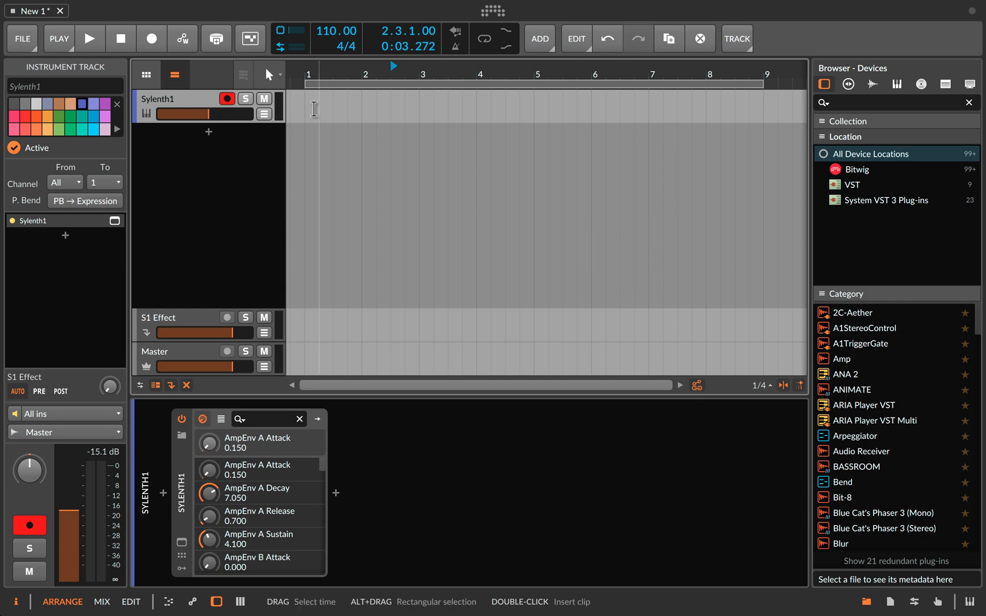
{"action": "right_click", "coordinate": [310, 108]}
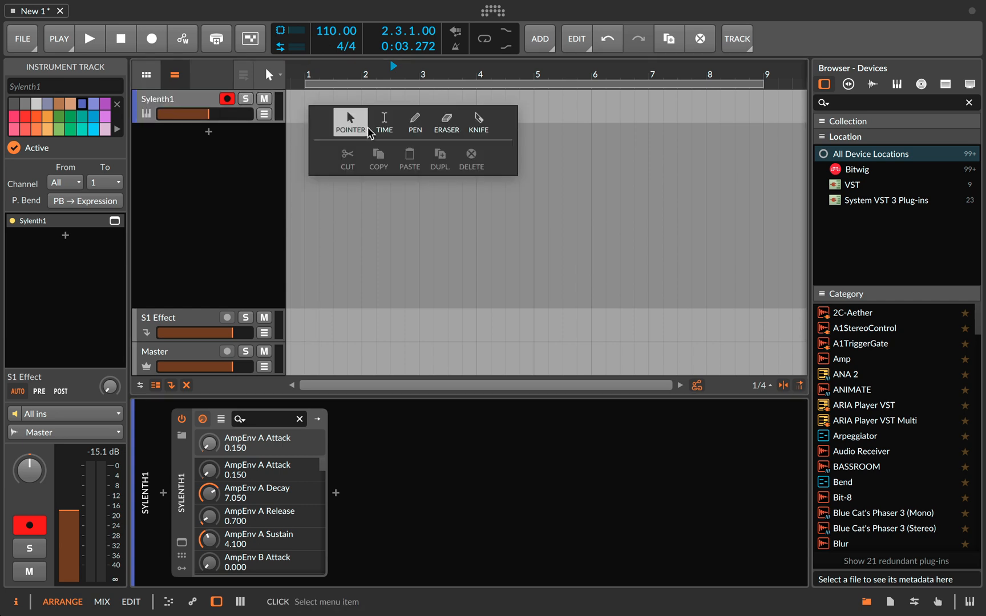
{"action": "left_click", "coordinate": [413, 123]}
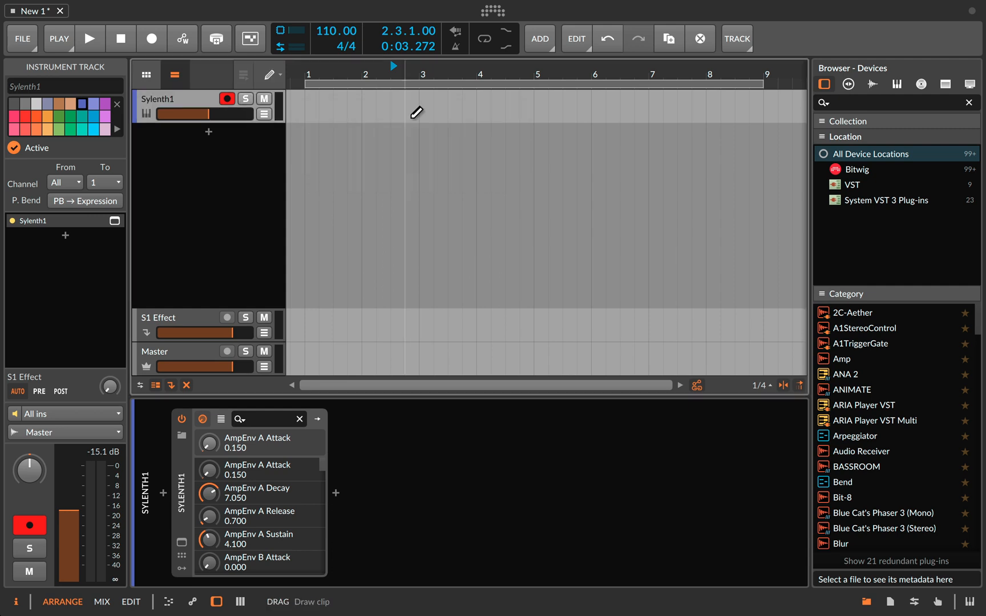
{"action": "left_click", "coordinate": [414, 109]}
{"action": "key", "text": "super+z"}
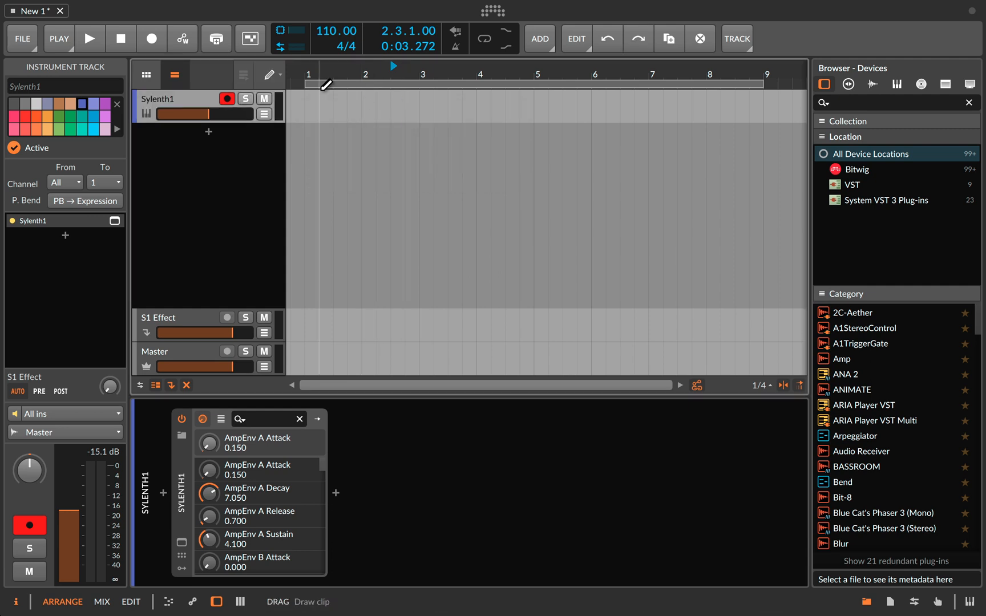
- Draw an eight-bar clip on the Sylenth1 track from bar 1 to bar 9 with the Pen tool
{"action": "right_click", "coordinate": [308, 104]}
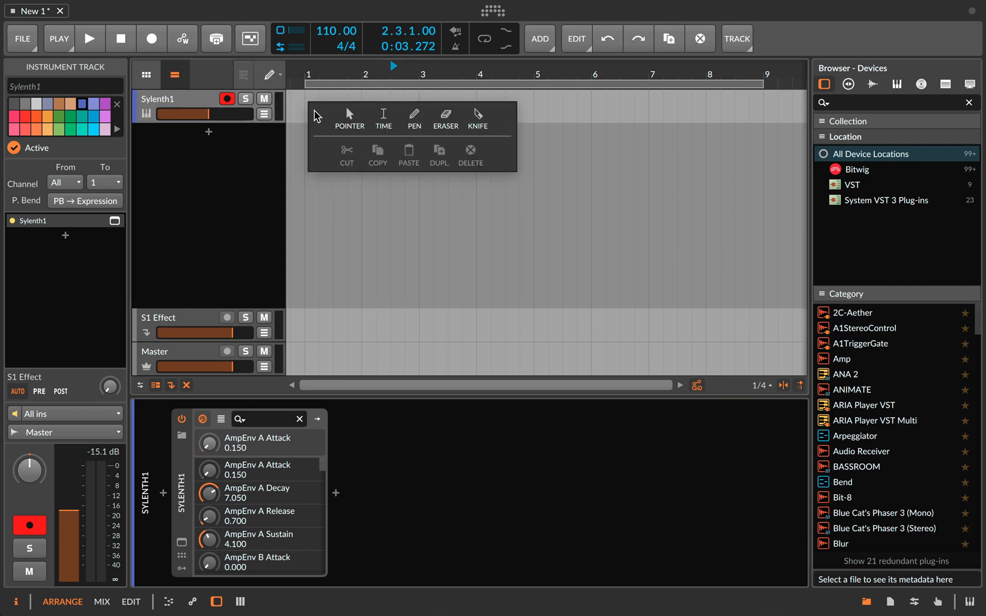
{"action": "left_click", "coordinate": [415, 128]}
{"action": "left_click_drag", "start_coordinate": [310, 97], "coordinate": [763, 106]}
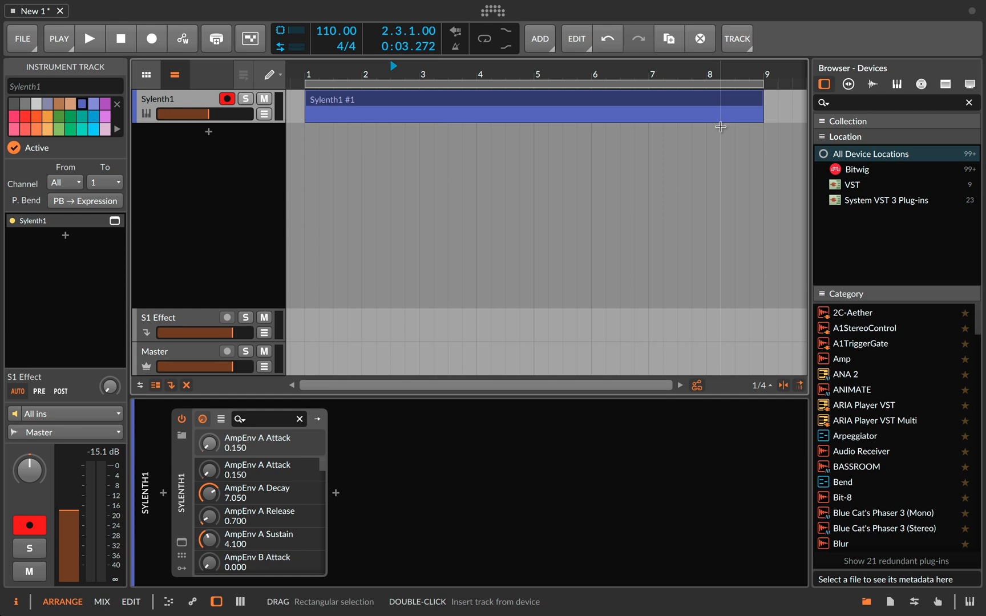
- Colour the eight-bar clip on the Sylenth1 track green
{"action": "left_click", "coordinate": [461, 106]}
{"action": "right_click", "coordinate": [461, 106]}
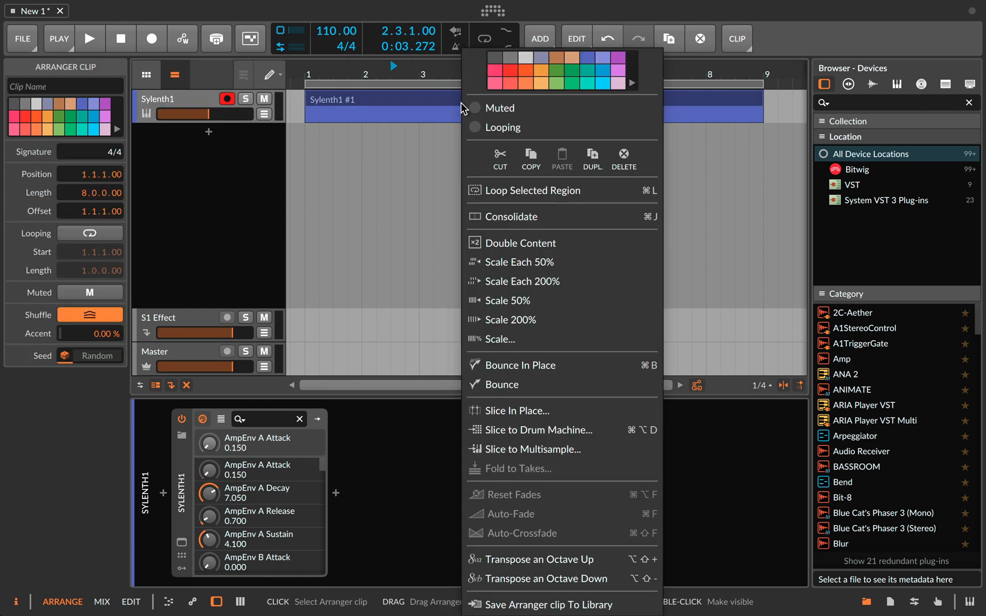
{"action": "left_click", "coordinate": [555, 71]}
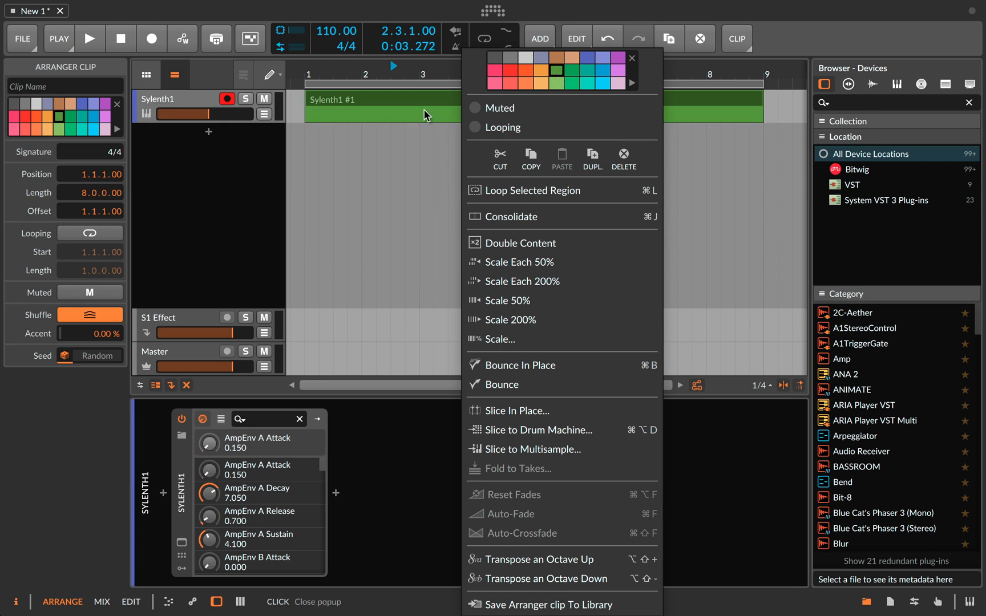
{"action": "left_click", "coordinate": [422, 103]}
- Rename the Sylenth1 track as Lead1
{"action": "left_click", "coordinate": [179, 101]}
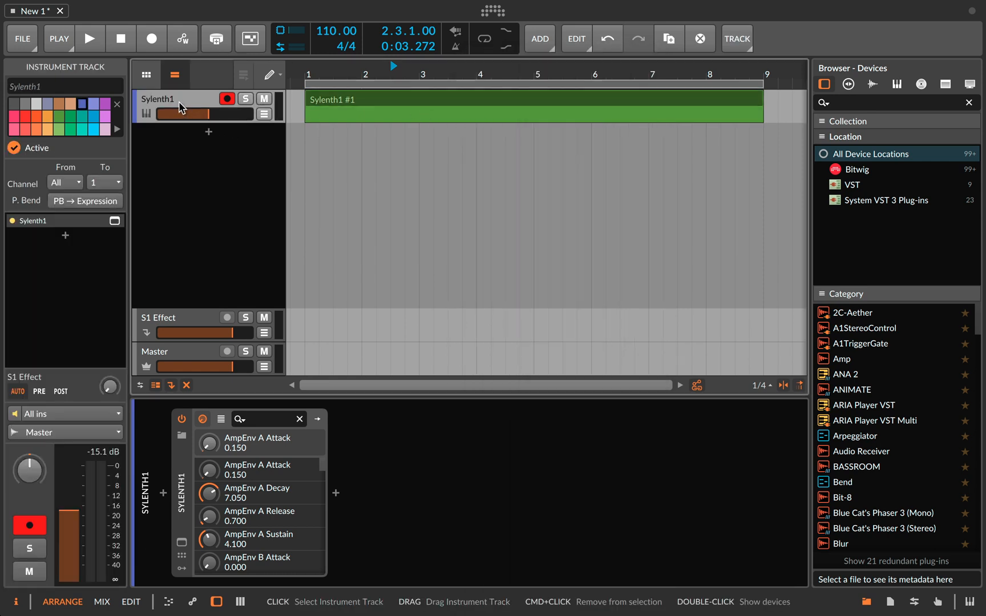
{"action": "right_click", "coordinate": [175, 103]}
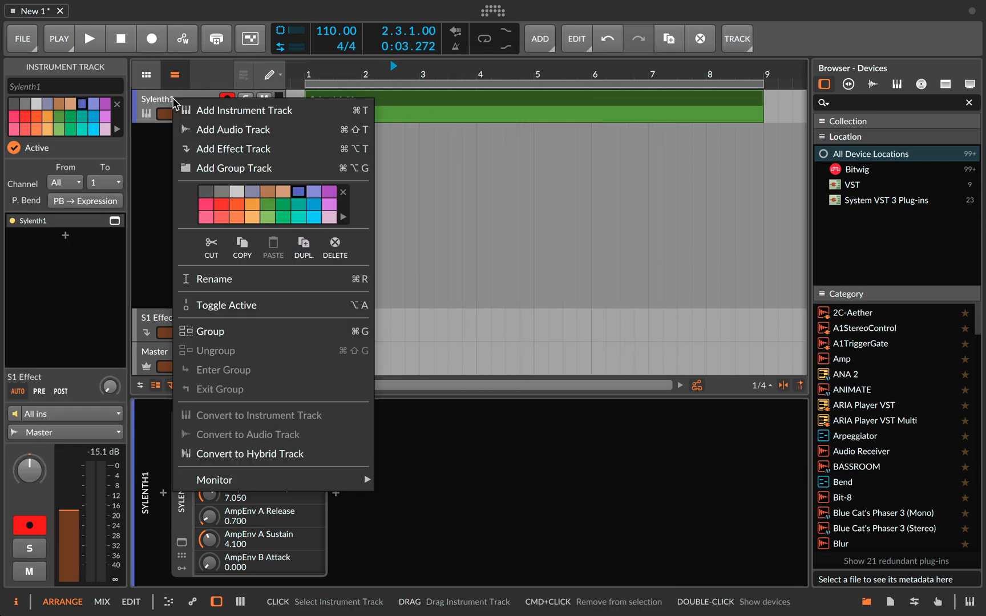
{"action": "left_click", "coordinate": [219, 280]}
{"action": "type", "text": "Lead1"}
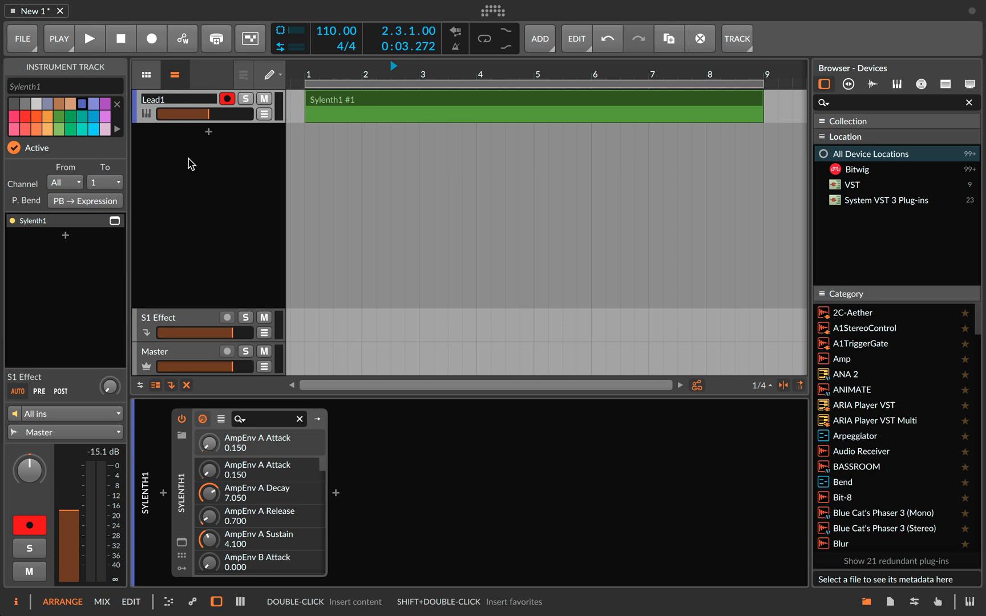
{"action": "key", "text": "Return"}
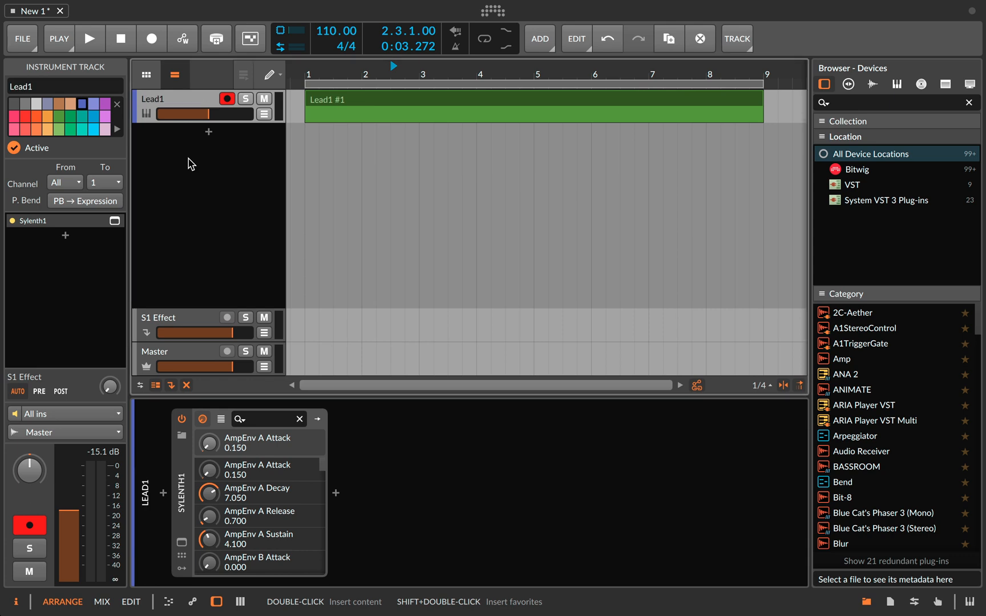
- Open the Lead1 clip in the note editor and extend its loop region to eight bars, ending at bar 9
{"action": "double_click", "coordinate": [338, 103]}
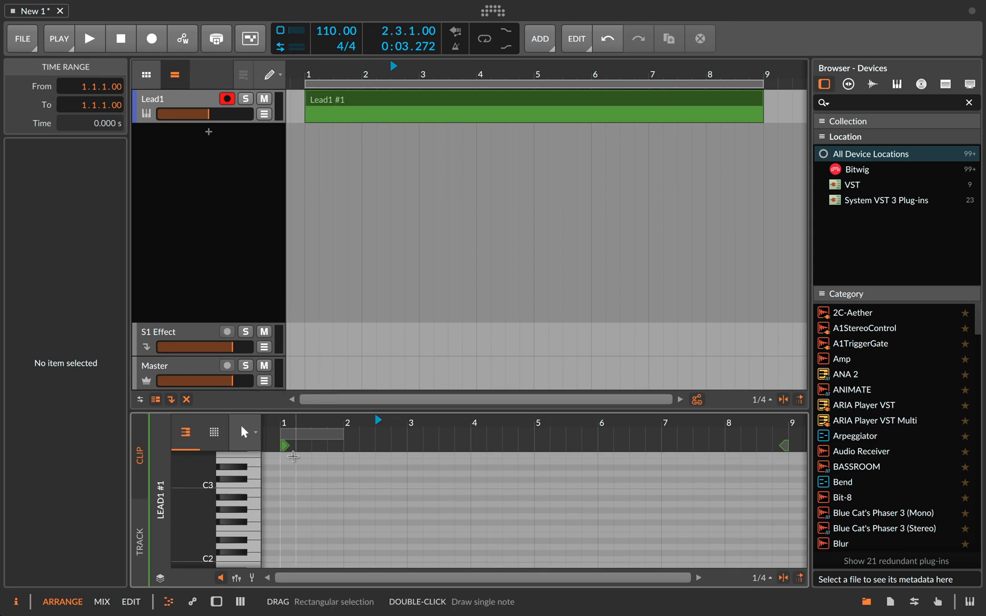
{"action": "left_click_drag", "start_coordinate": [344, 446], "coordinate": [792, 462]}
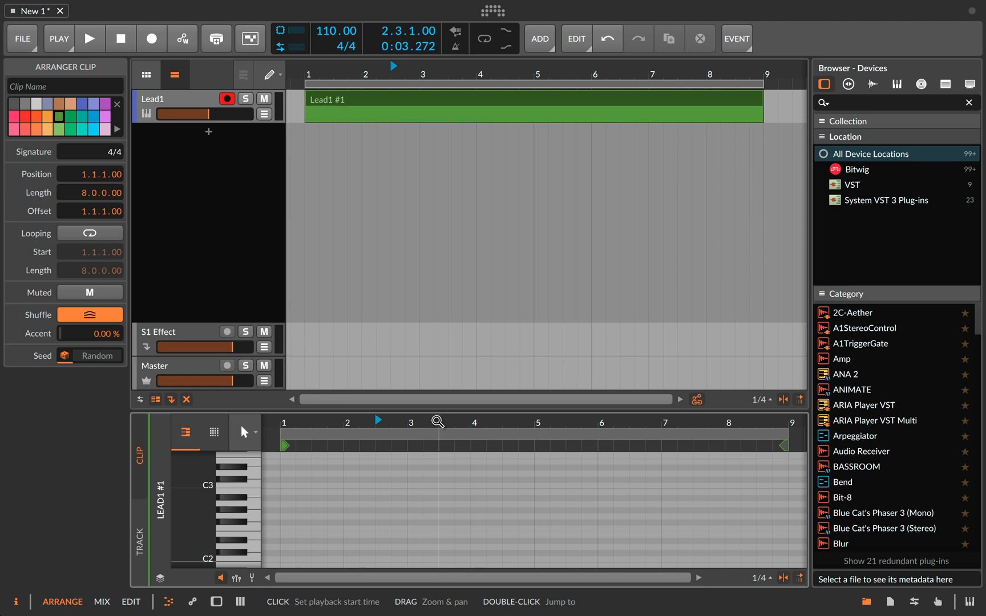
- Draw a one-beat D3 note at bar 1 in the Lead1 clip's note editor
{"action": "left_click_drag", "start_coordinate": [437, 421], "coordinate": [437, 432]}
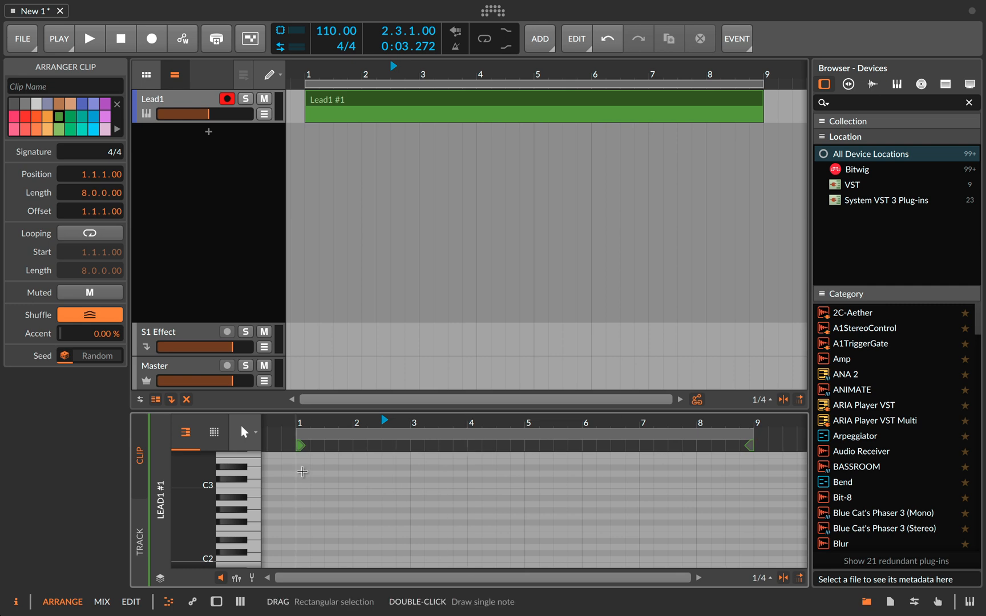
{"action": "double_click", "coordinate": [303, 471]}
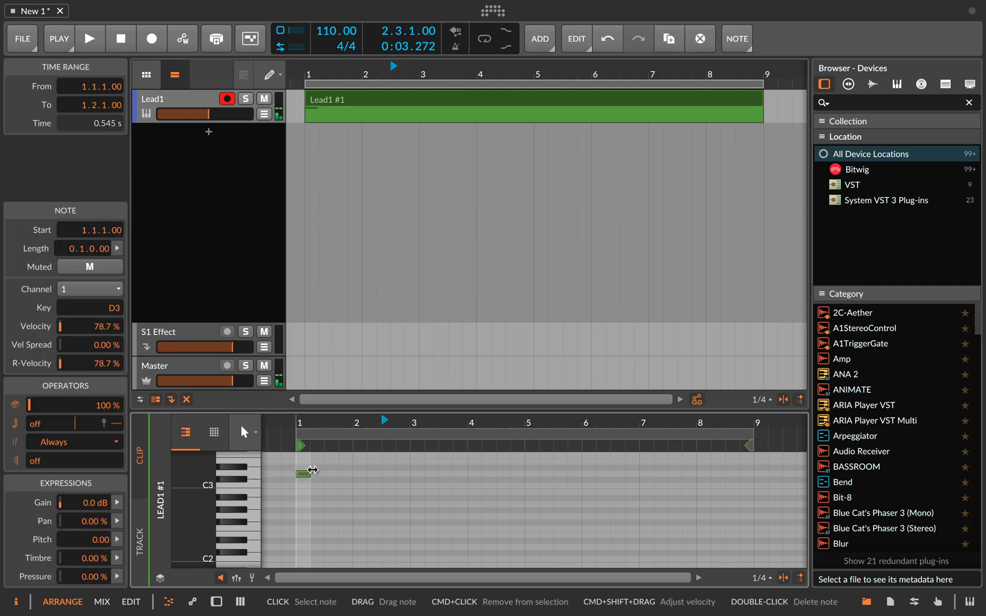
- Load the preset 001. Pluck - Fantastic1.fxp from the 02. Fave folder into Lead1's Sylenth1 plug-in
{"action": "left_click", "coordinate": [197, 100]}
{"action": "left_click", "coordinate": [216, 602]}
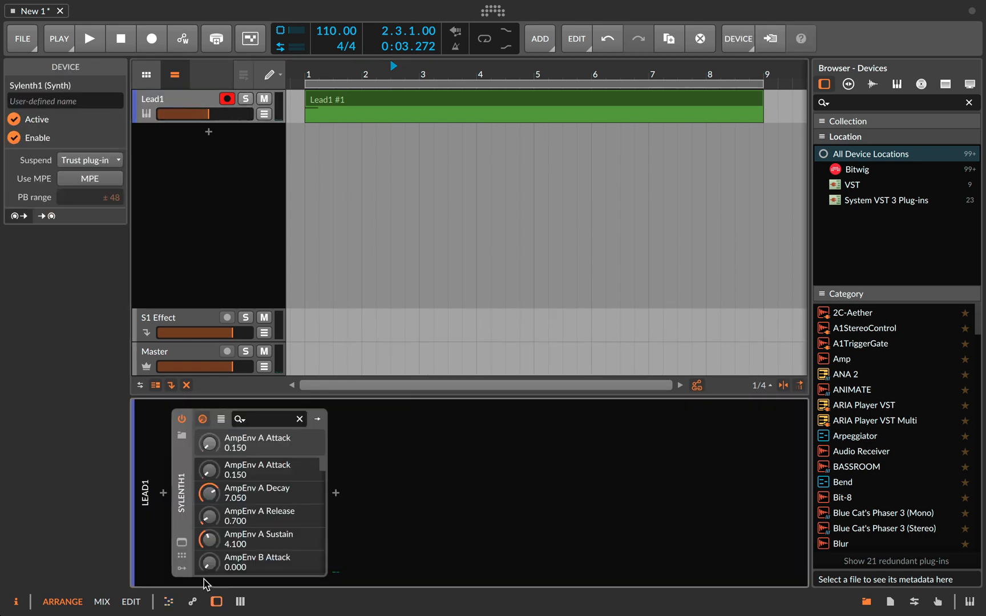
{"action": "left_click", "coordinate": [182, 541]}
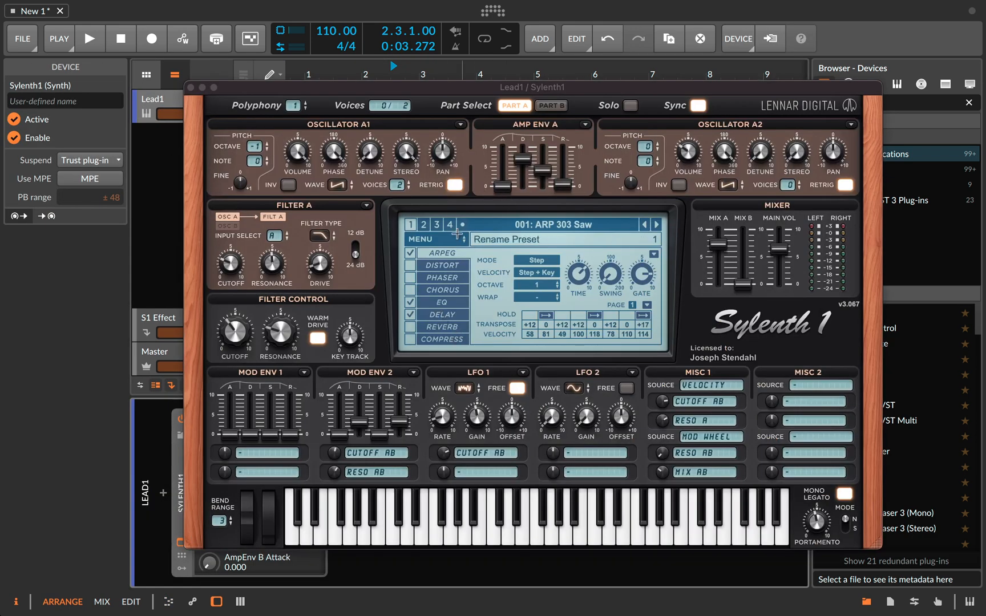
{"action": "left_click", "coordinate": [433, 239]}
{"action": "mouse_move", "coordinate": [484, 260]}
{"action": "left_click", "coordinate": [614, 256]}
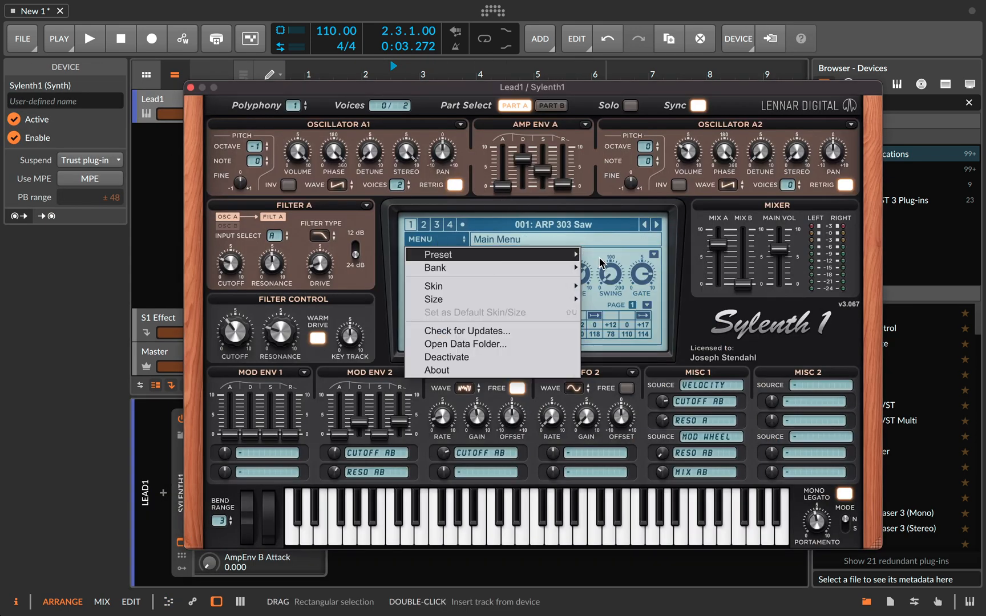
{"action": "double_click", "coordinate": [155, 135]}
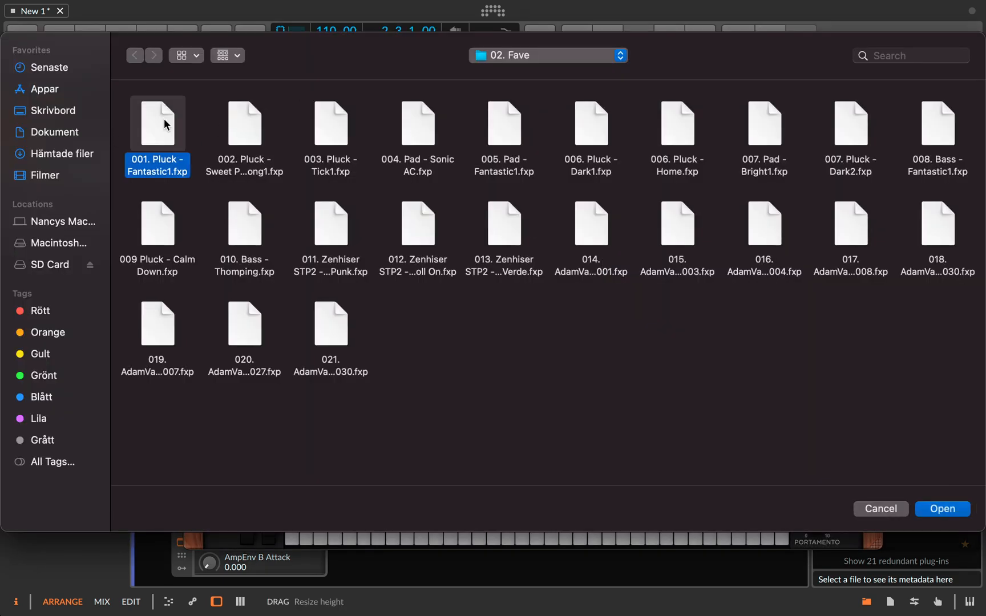
- Audition the pluck preset across Sylenth1's on-screen keyboard and close the plug-in window
{"action": "left_click_drag", "start_coordinate": [466, 532], "coordinate": [608, 531]}
{"action": "left_click", "coordinate": [410, 314]}
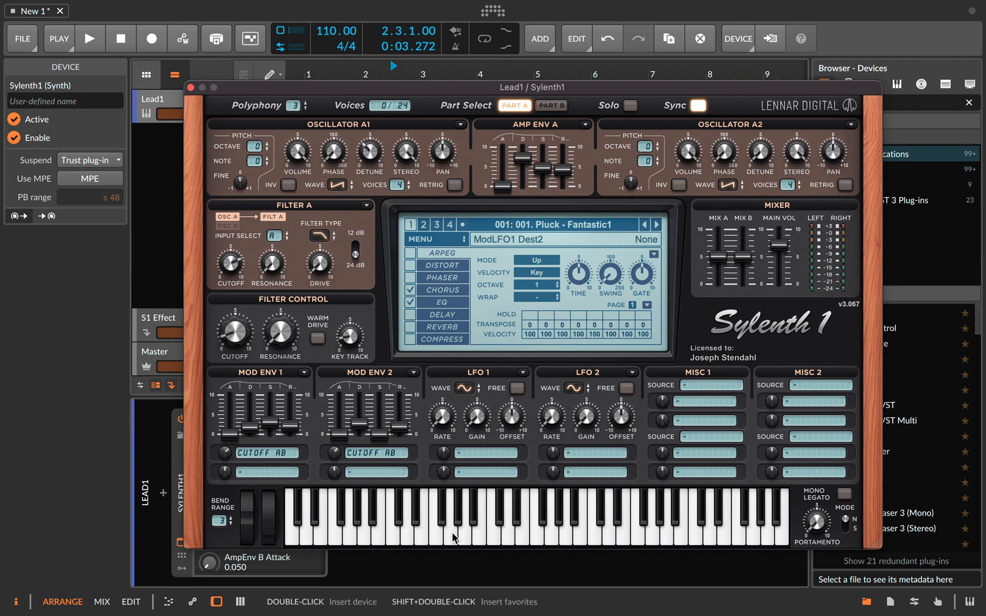
{"action": "left_click_drag", "start_coordinate": [454, 538], "coordinate": [596, 533]}
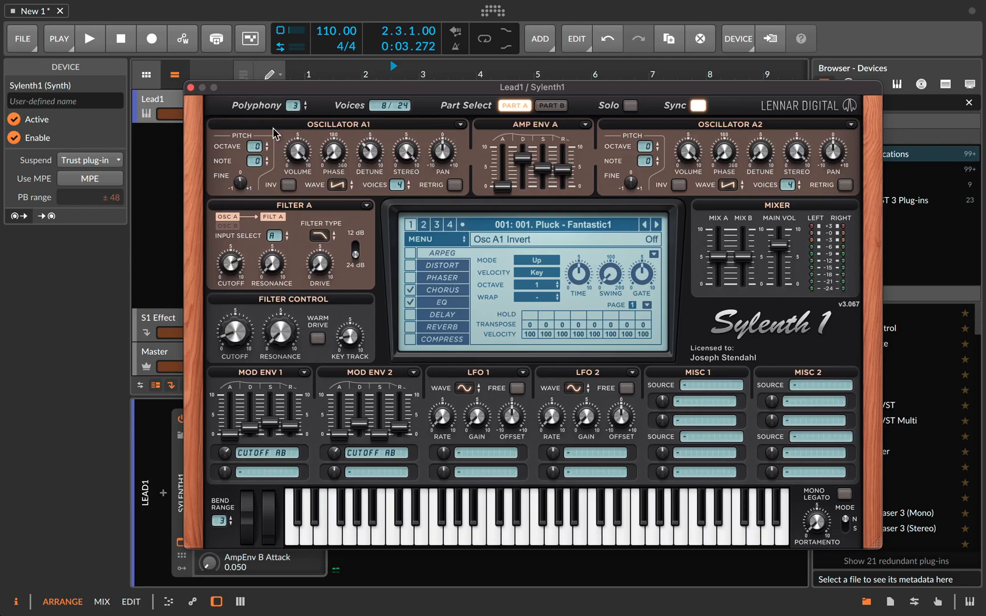
{"action": "left_click", "coordinate": [191, 88]}
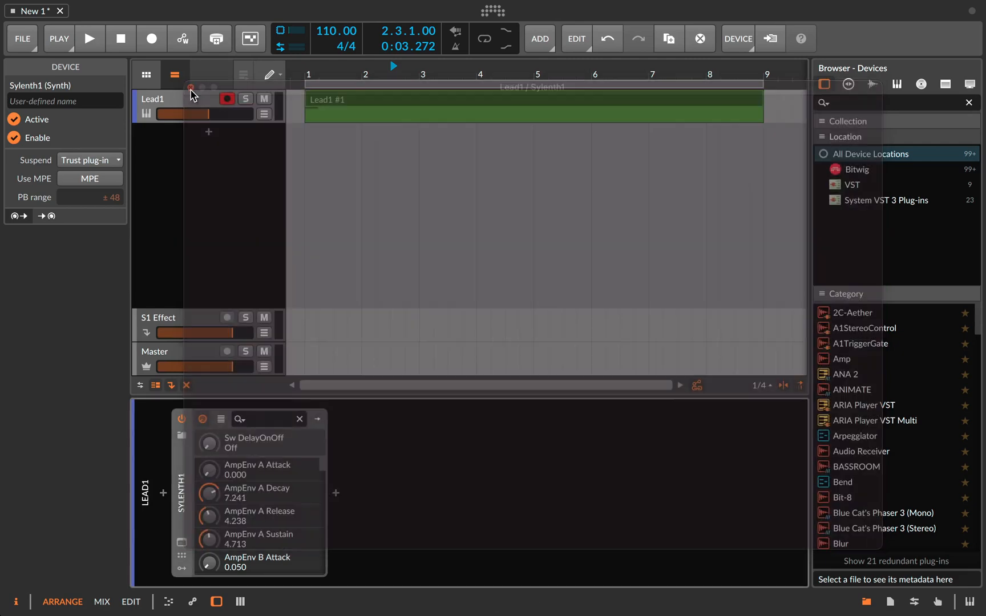
- Reopen the Lead1 clip in the note editor and switch the arranger to the Pointer tool
{"action": "left_click", "coordinate": [374, 101]}
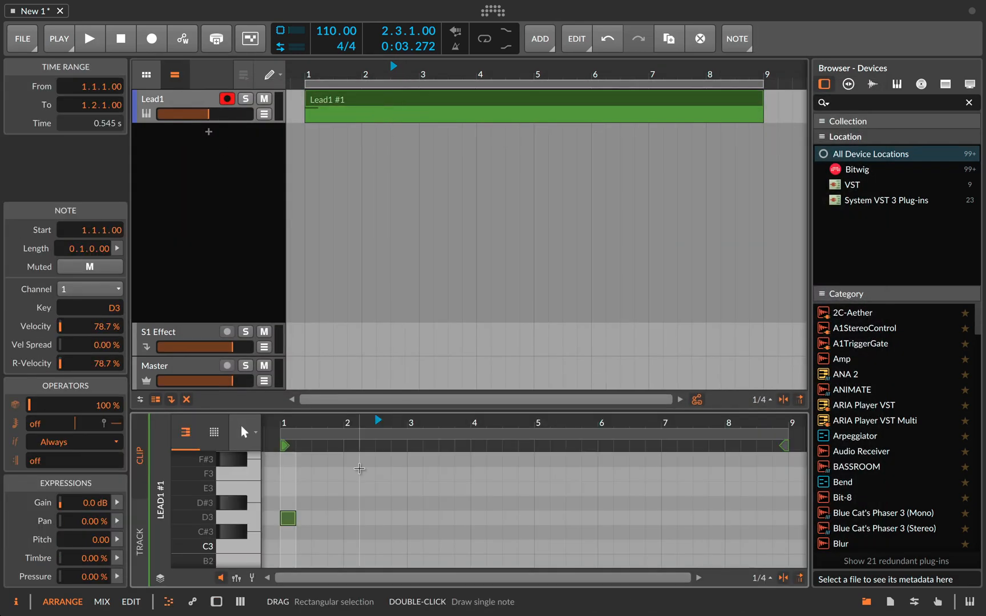
{"action": "left_click_drag", "start_coordinate": [297, 419], "coordinate": [318, 416]}
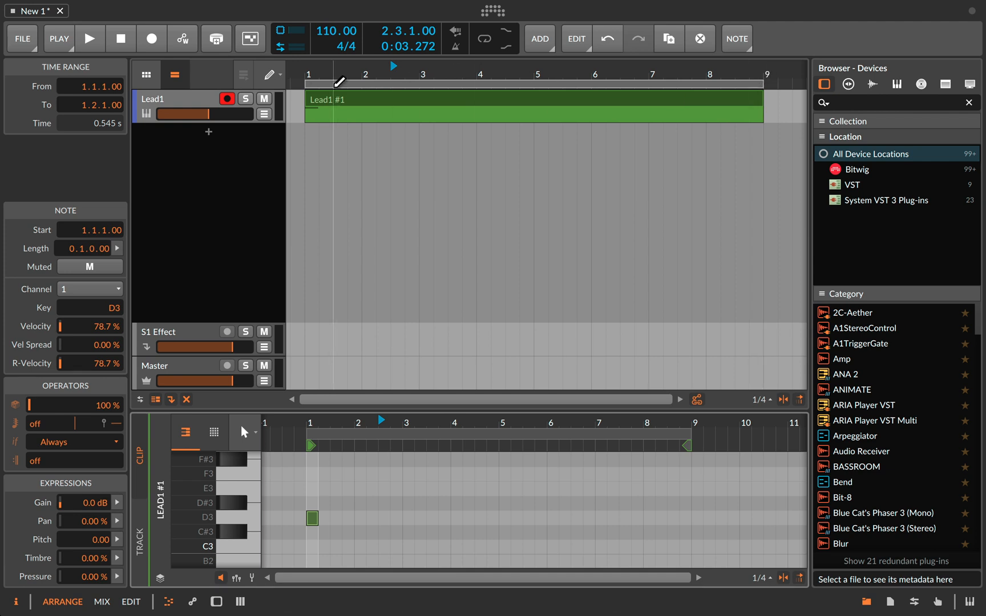
{"action": "left_click", "coordinate": [273, 80]}
{"action": "left_click", "coordinate": [270, 100]}
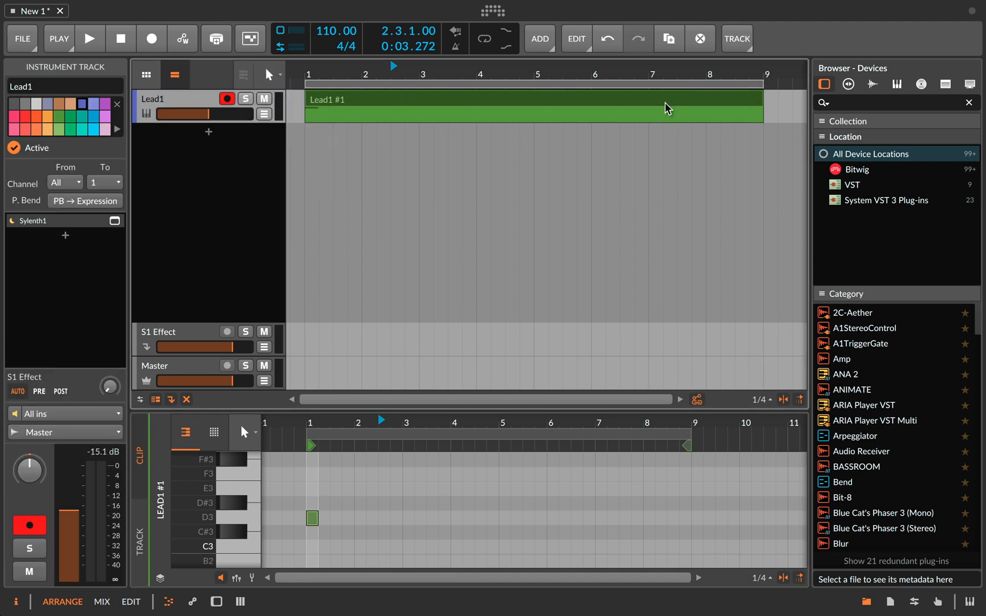
- Try arranger loop lengths of one and two bars and restore the loop region to eight bars
{"action": "left_click", "coordinate": [761, 84]}
{"action": "left_click_drag", "start_coordinate": [761, 84], "coordinate": [361, 84]}
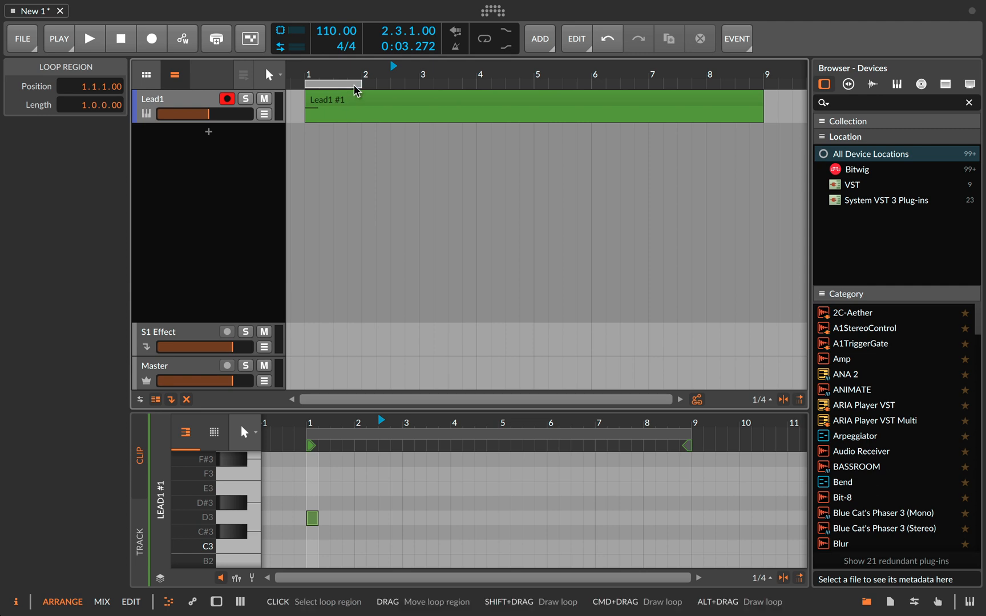
{"action": "left_click_drag", "start_coordinate": [361, 83], "coordinate": [416, 83]}
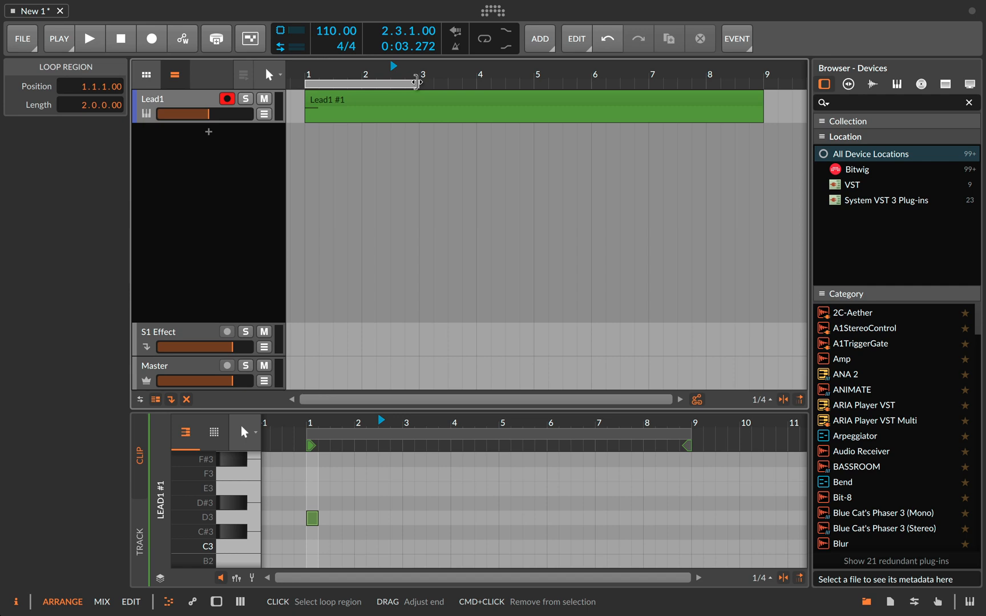
{"action": "mouse_move", "coordinate": [417, 82]}
{"action": "left_mouse_down"}
{"action": "mouse_move", "coordinate": [773, 106]}
{"action": "mouse_move", "coordinate": [765, 107]}
{"action": "left_mouse_up"}
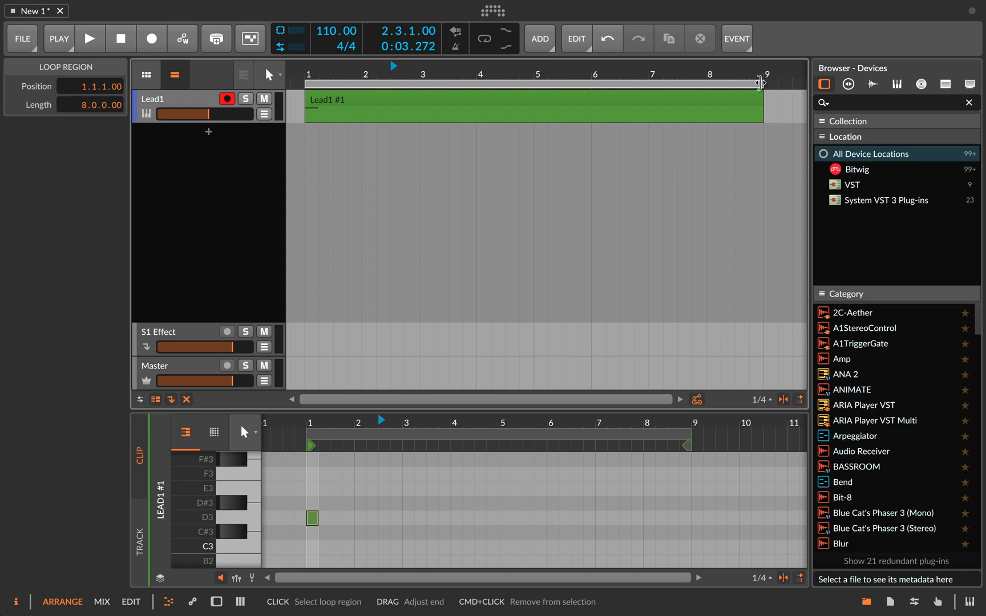
{"action": "left_click_drag", "start_coordinate": [760, 83], "coordinate": [363, 96]}
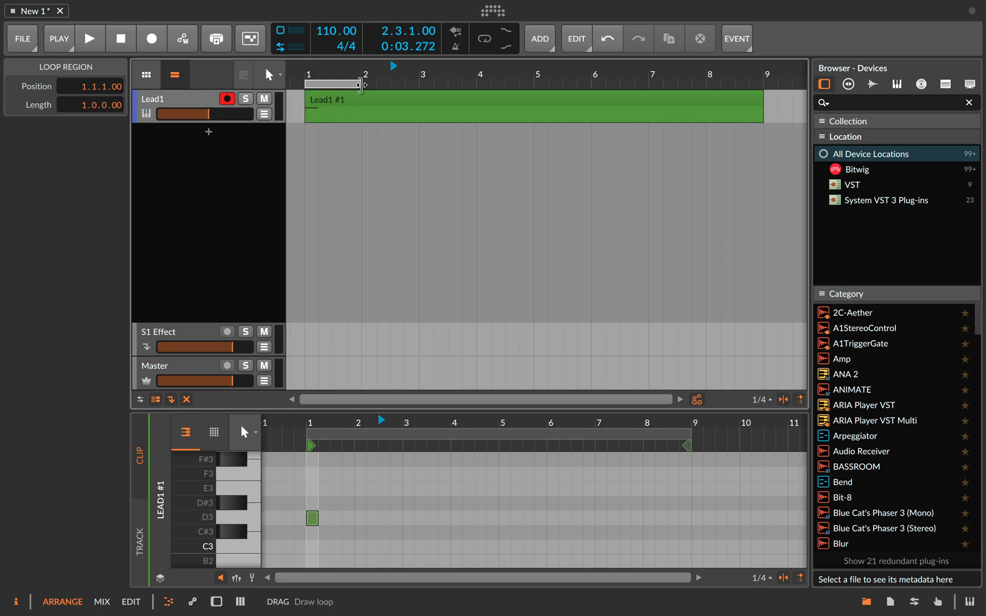
{"action": "key", "text": "super+z"}
{"action": "left_click", "coordinate": [757, 100]}
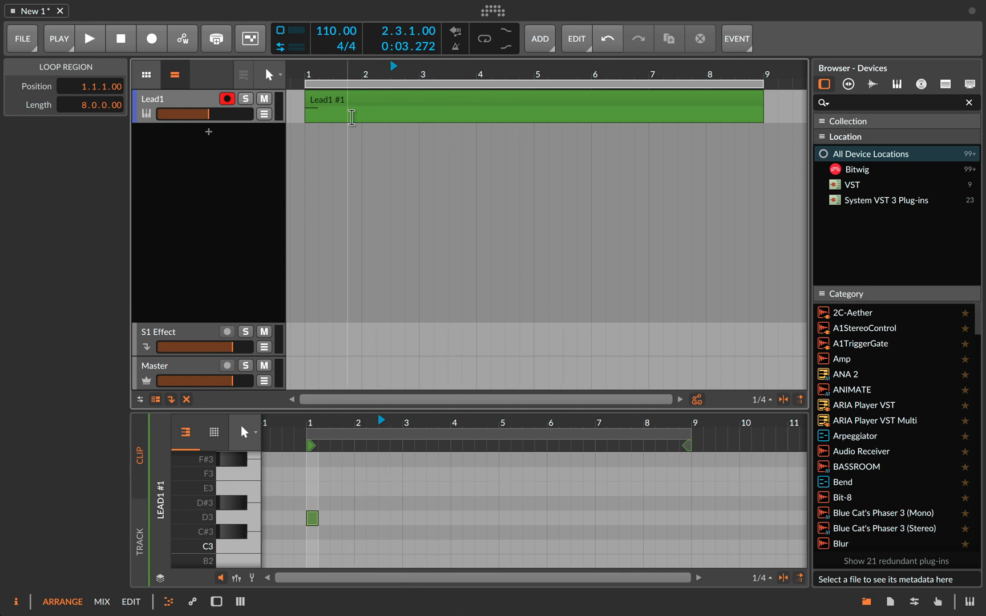
- Add four one-beat D3 notes to the Lead1 clip at positions 2.2, 4.1, 6.2 and 8.2
{"action": "double_click", "coordinate": [368, 517]}
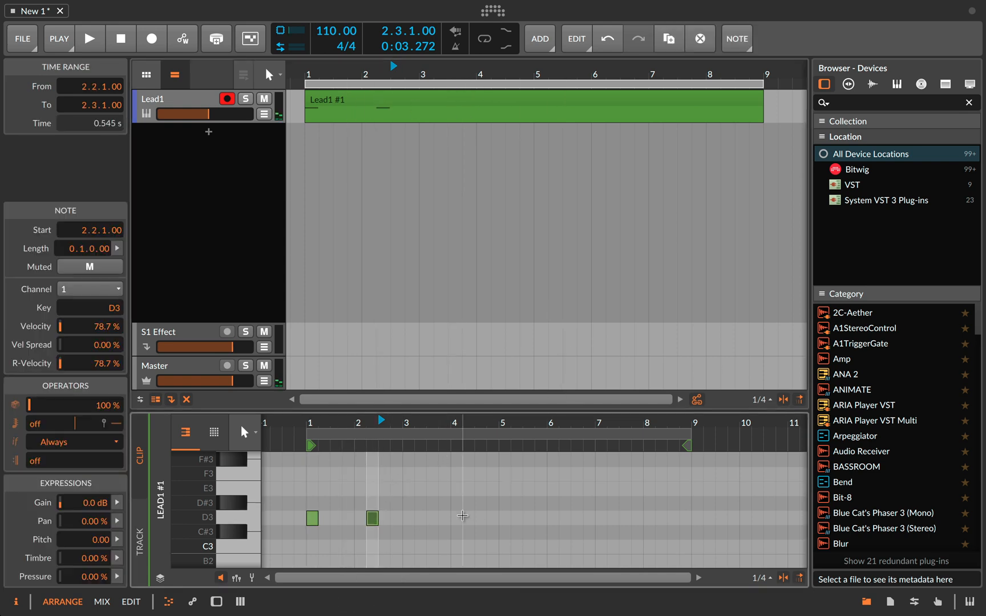
{"action": "double_click", "coordinate": [456, 517]}
{"action": "double_click", "coordinate": [564, 518]}
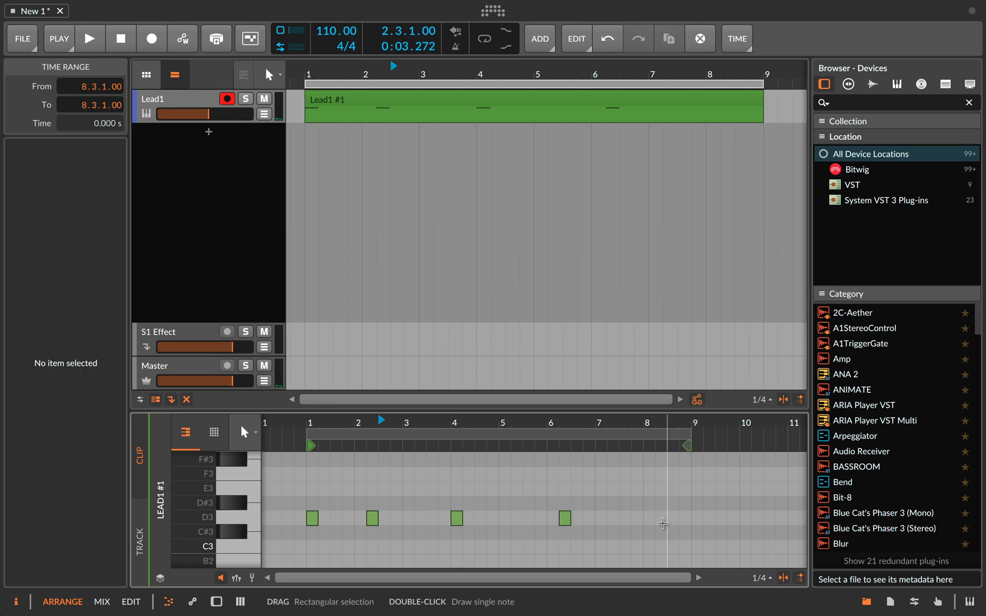
{"action": "double_click", "coordinate": [661, 517]}
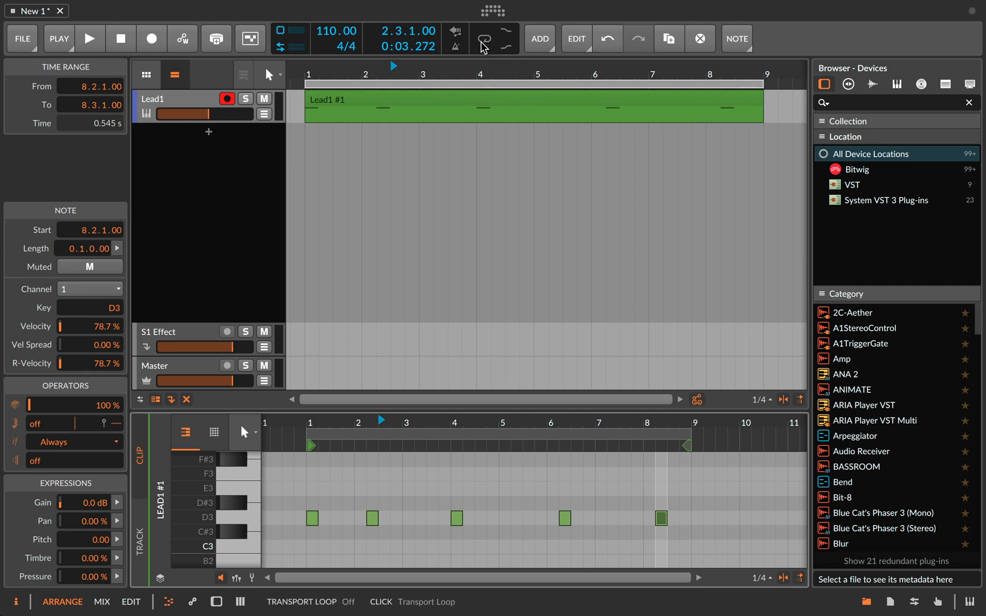
- Select the arranger loop region and toggle the transport loop on and back off
{"action": "mouse_move", "coordinate": [447, 83]}
{"action": "left_mouse_down"}
{"action": "mouse_move", "coordinate": [503, 84]}
{"action": "mouse_move", "coordinate": [430, 83]}
{"action": "left_mouse_up"}
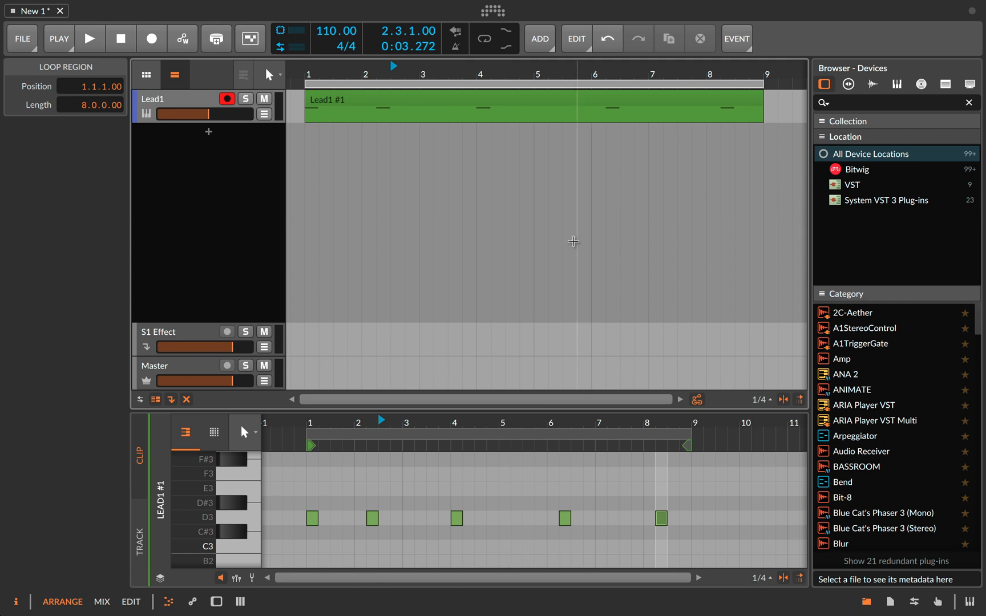
{"action": "left_click", "coordinate": [484, 39]}
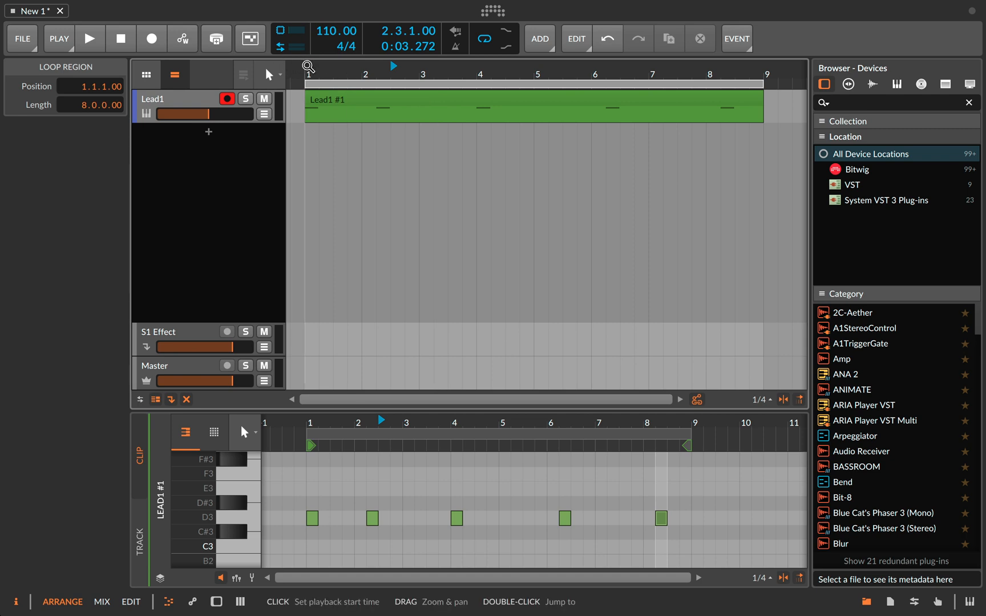
{"action": "left_click", "coordinate": [485, 41]}
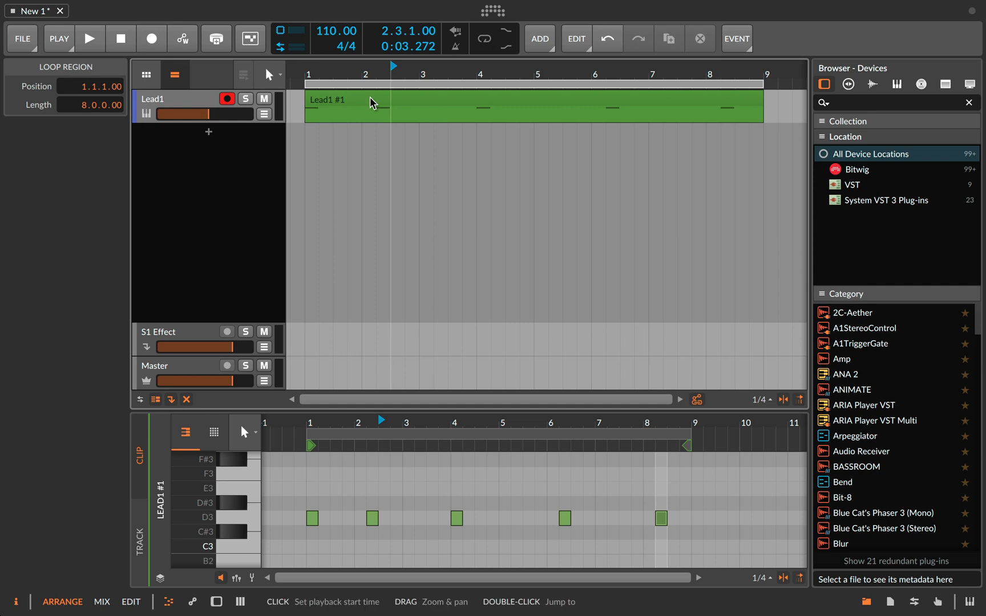
- Play the arrangement from bar 1 and from bar 6 past the clip's end with looping off
{"action": "left_click", "coordinate": [307, 71]}
{"action": "key", "text": "space"}
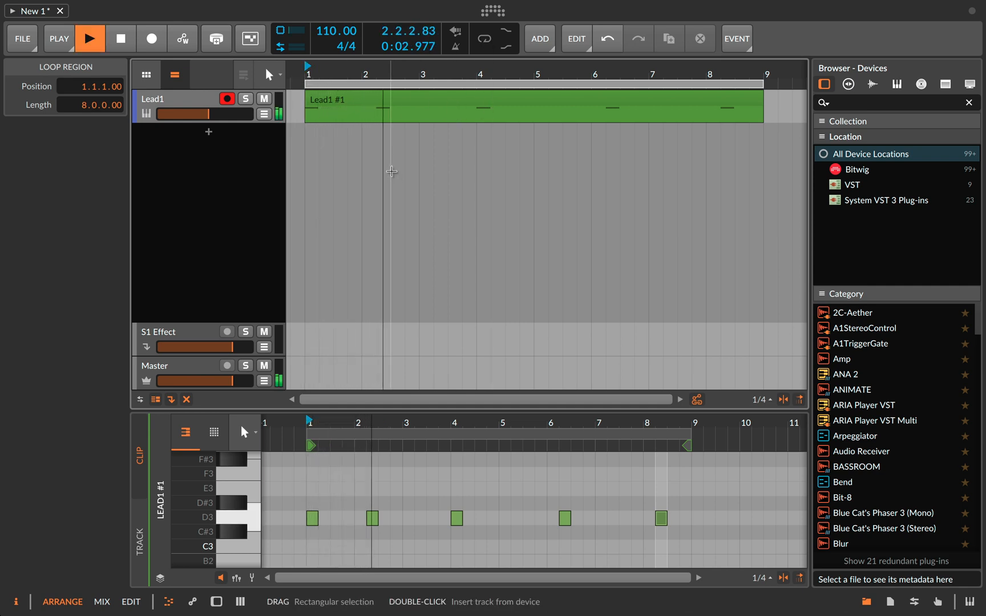
{"action": "key", "text": "space"}
{"action": "left_click", "coordinate": [596, 69]}
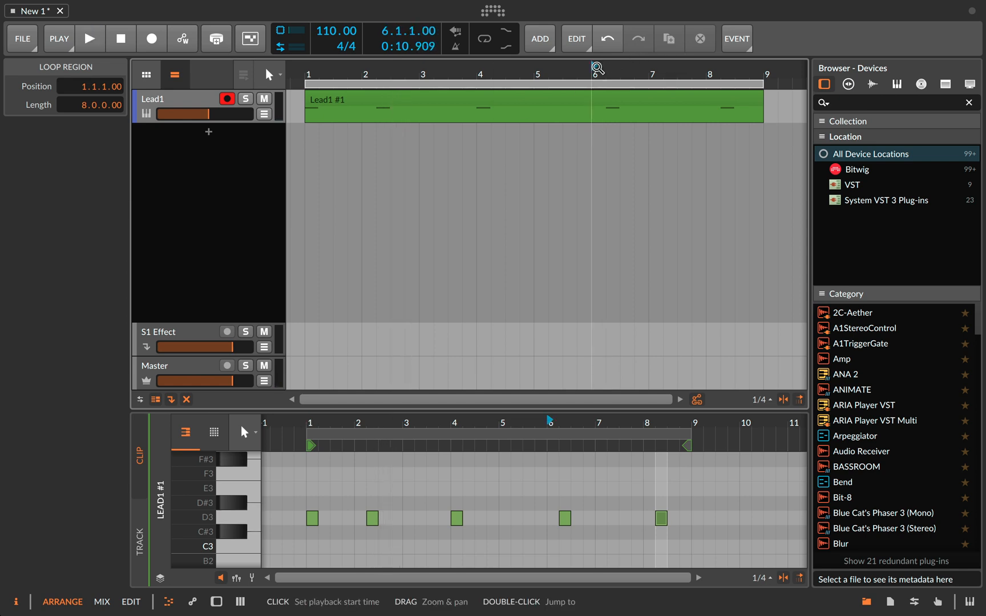
{"action": "key", "text": "space"}
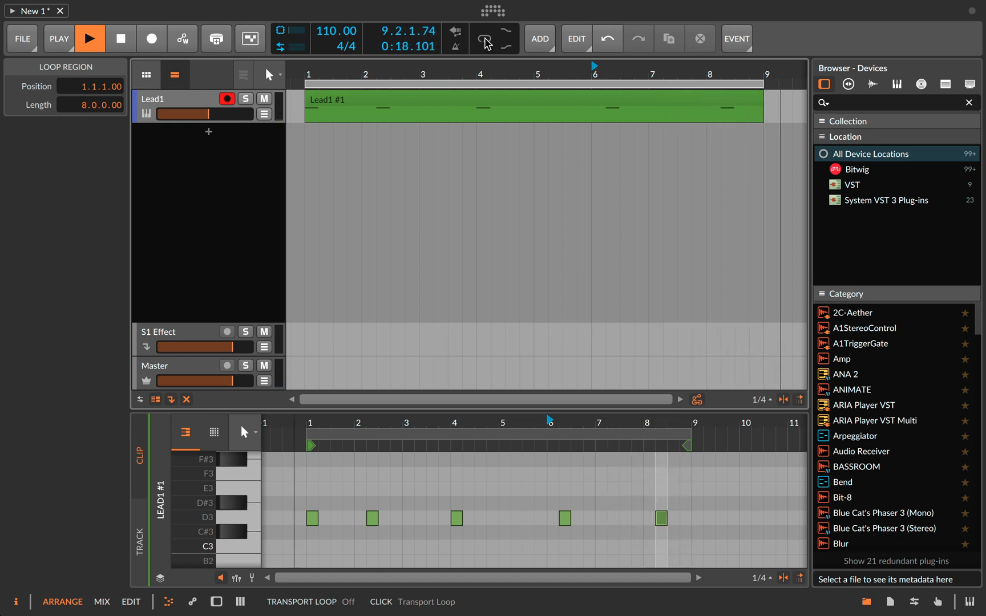
{"action": "key", "text": "space"}
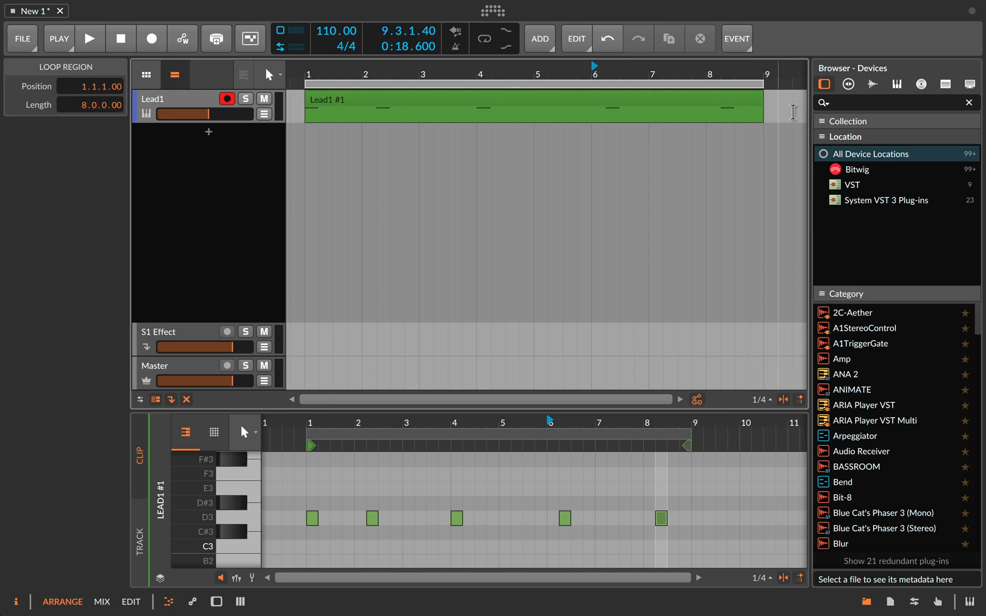
- Enable the transport loop and play from bar 8 through the loop's end back into its start
{"action": "left_click", "coordinate": [486, 44]}
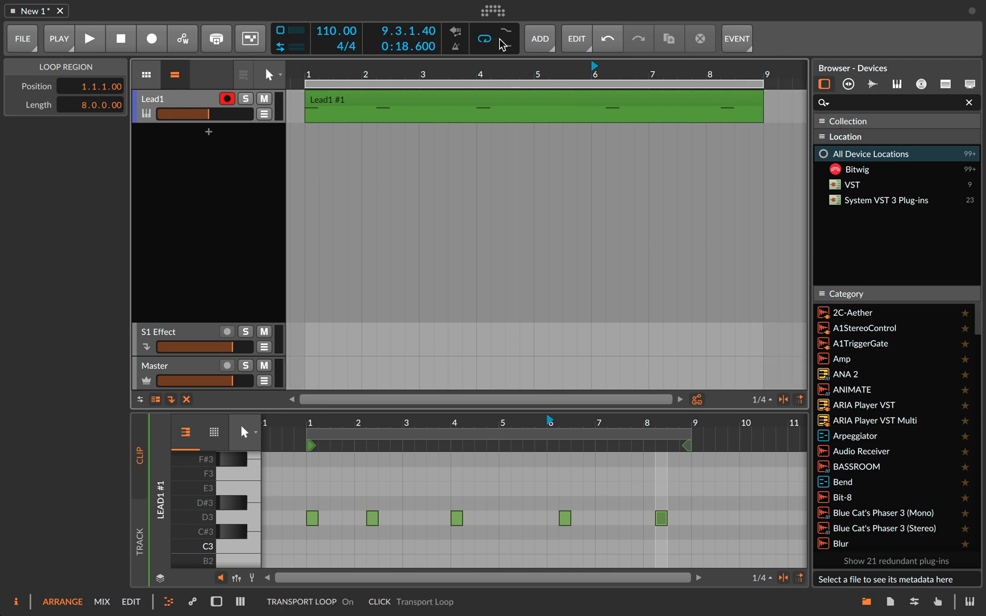
{"action": "left_click", "coordinate": [713, 73]}
{"action": "key", "text": "space"}
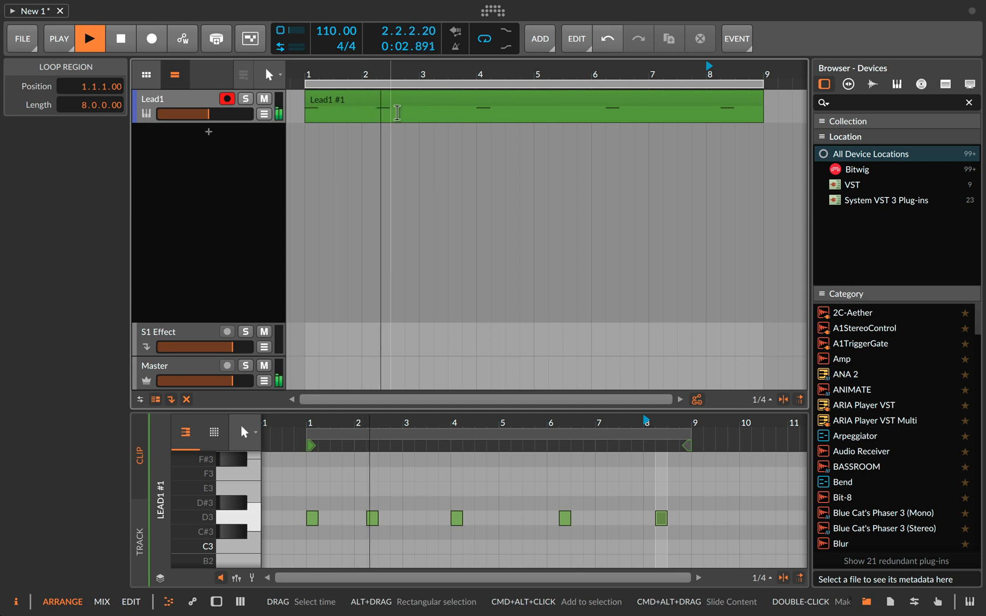
{"action": "key", "text": "space"}
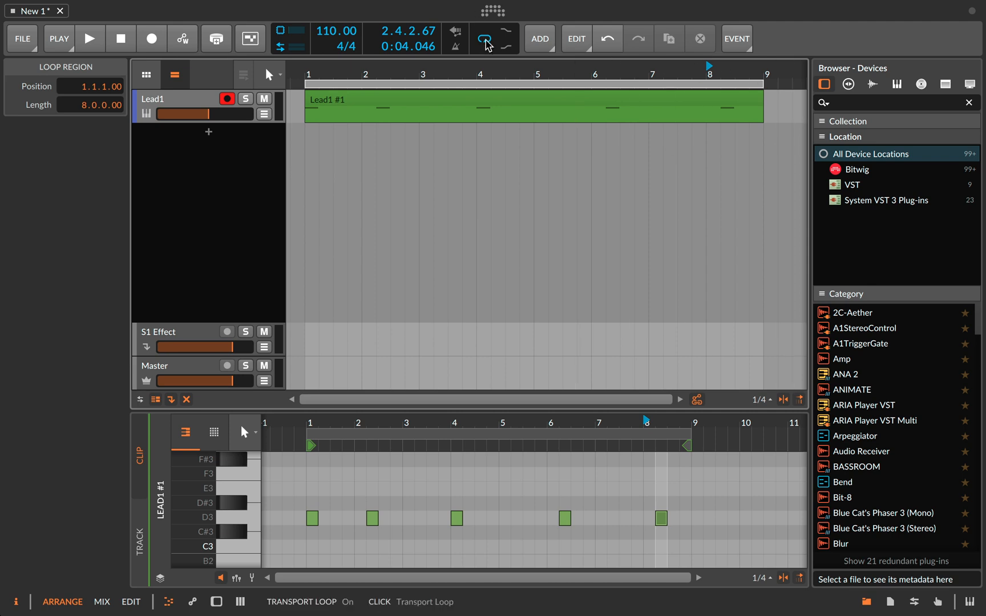
- Show the Lead1 track's device chain and briefly view the Sylenth1 plug-in window
{"action": "mouse_move", "coordinate": [490, 67]}
{"action": "left_mouse_down"}
{"action": "mouse_move", "coordinate": [490, 90]}
{"action": "mouse_move", "coordinate": [491, 73]}
{"action": "left_mouse_up"}
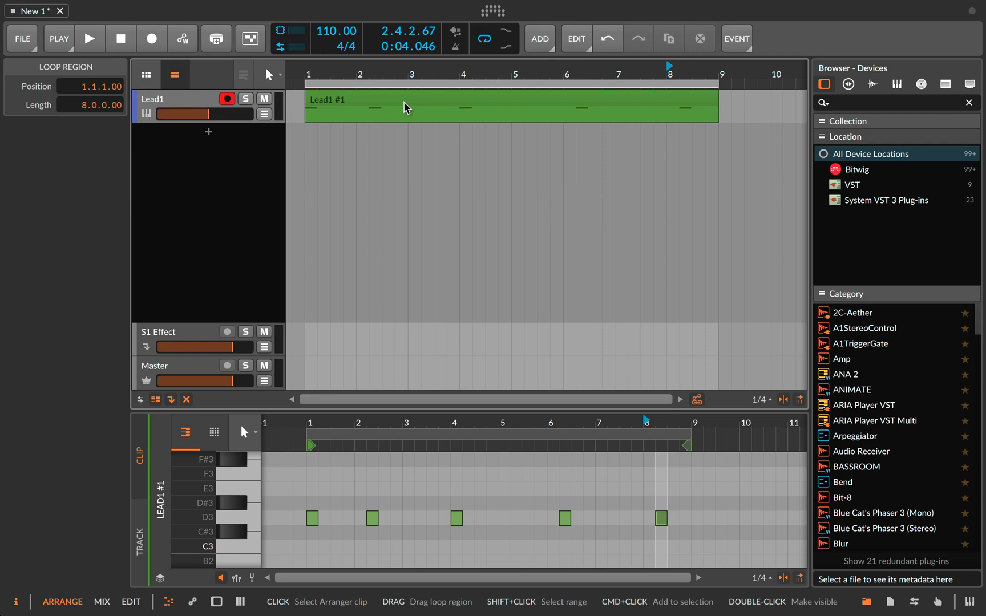
{"action": "left_click_drag", "start_coordinate": [449, 70], "coordinate": [449, 85]}
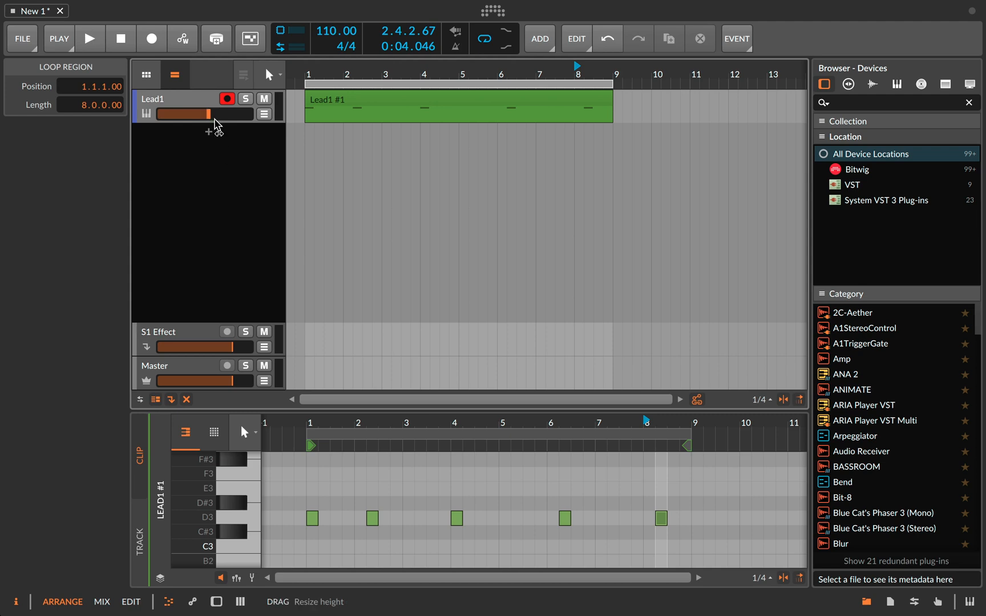
{"action": "left_click_drag", "start_coordinate": [208, 114], "coordinate": [208, 114]}
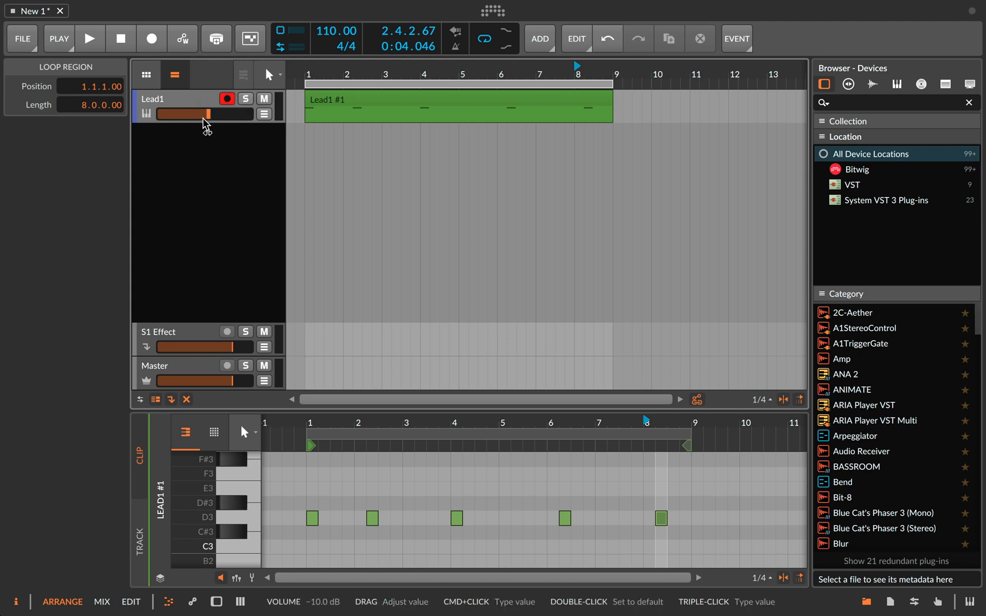
{"action": "double_click", "coordinate": [164, 100]}
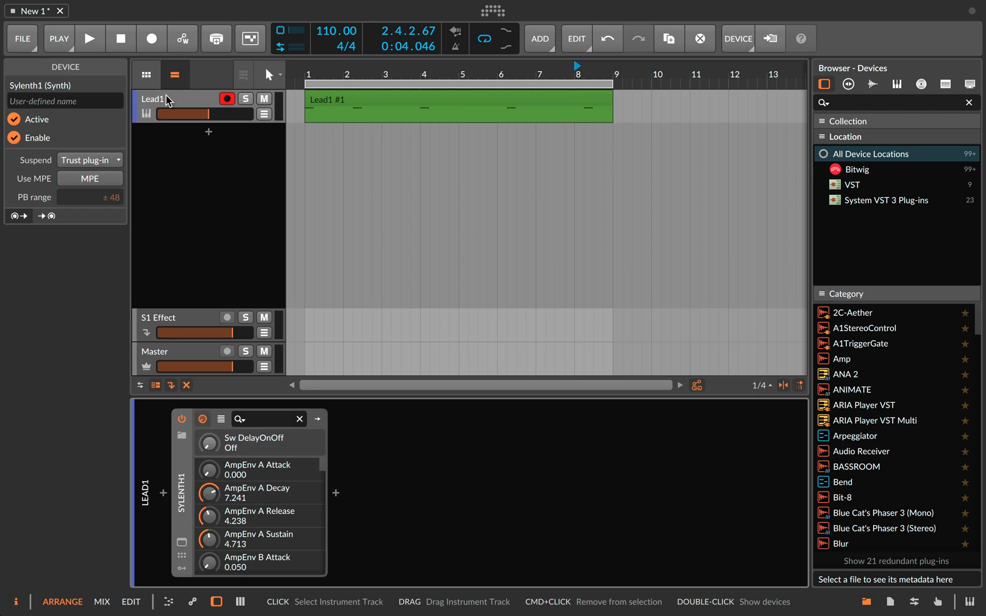
{"action": "left_click", "coordinate": [182, 542]}
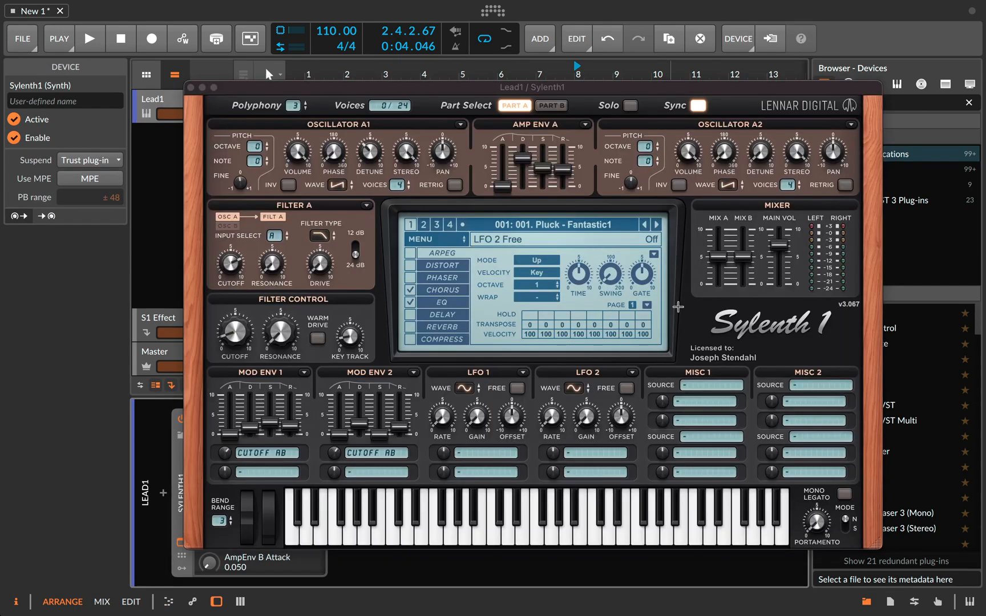
{"action": "left_click", "coordinate": [190, 87]}
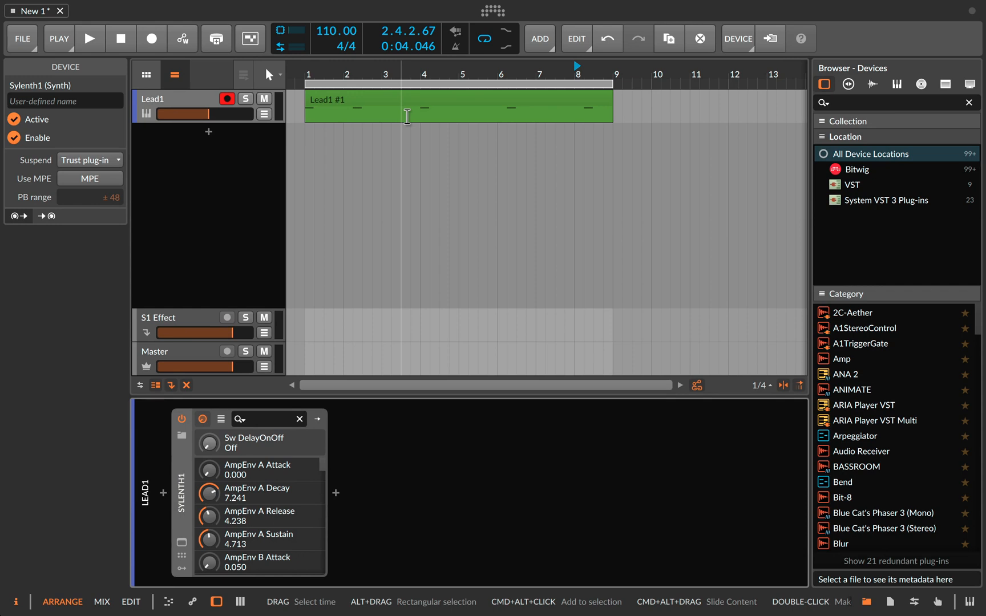